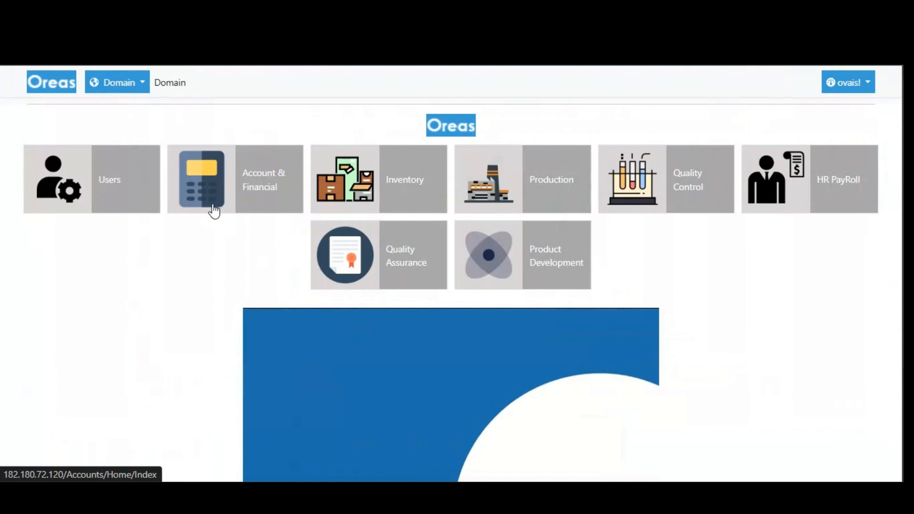
Open the Account & Financial module's Sales Note invoices and start a new entry.
left_click(270, 196)
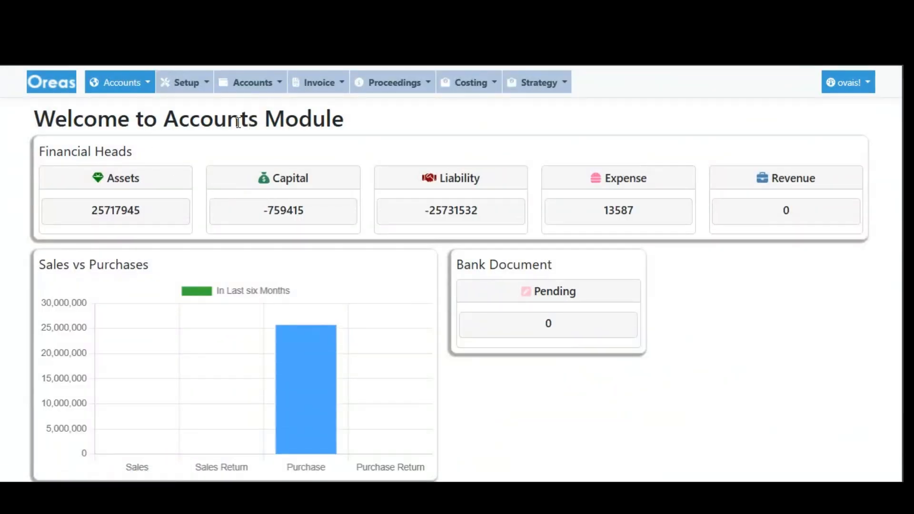
left_click(327, 92)
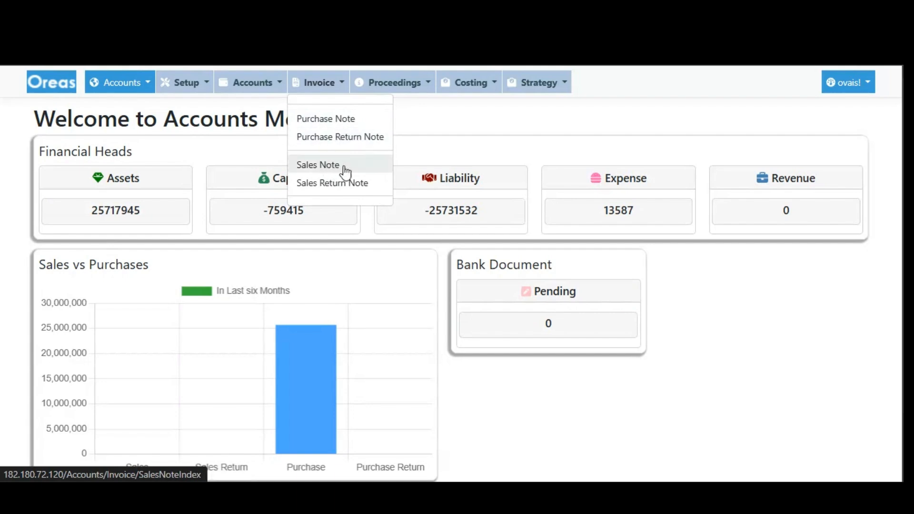
left_click(321, 165)
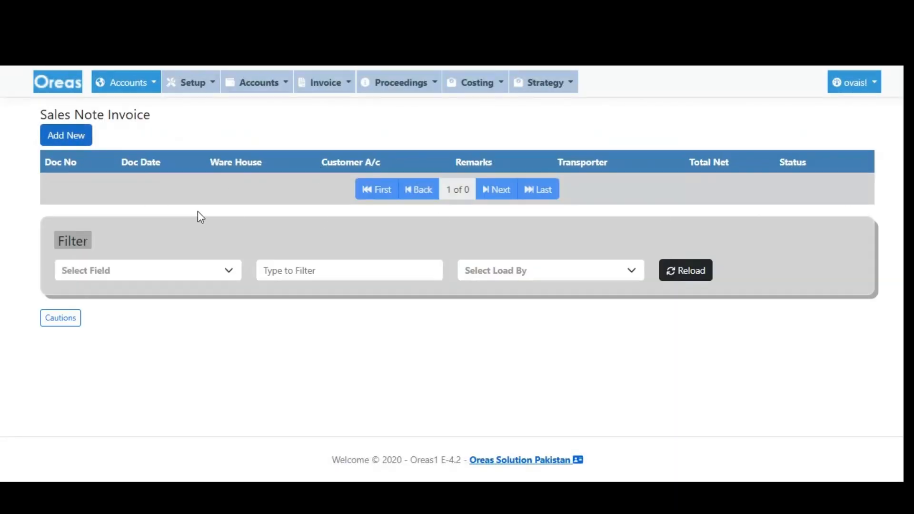
left_click(75, 135)
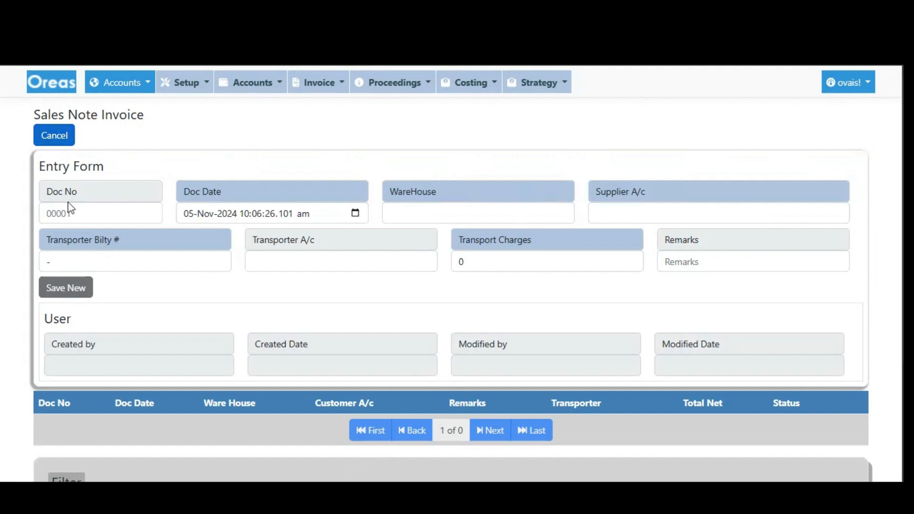
Choose General Material Store as the warehouse of the new sales note.
left_click(130, 218)
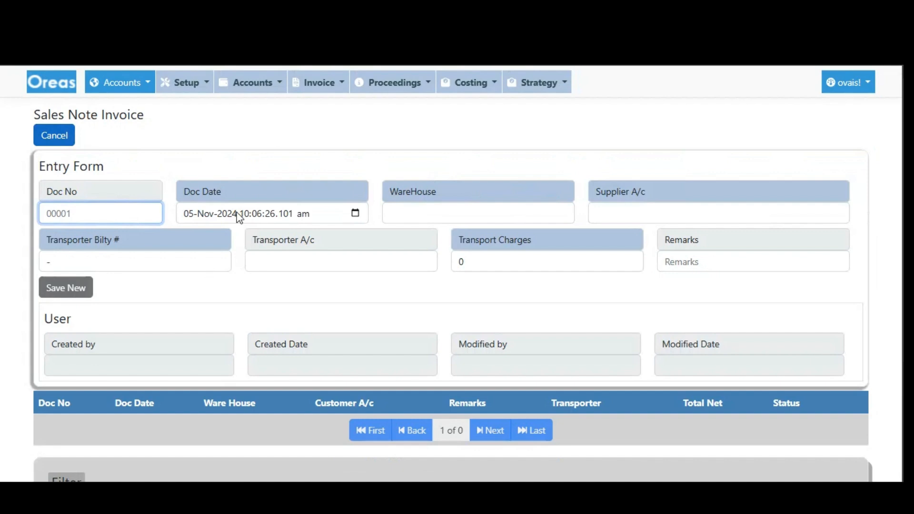
left_click(464, 215)
left_click(504, 166)
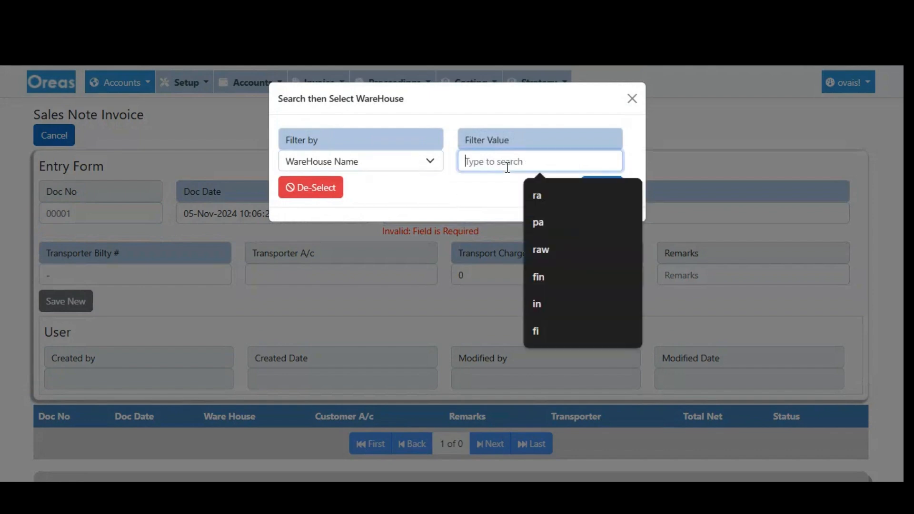
left_click(602, 188)
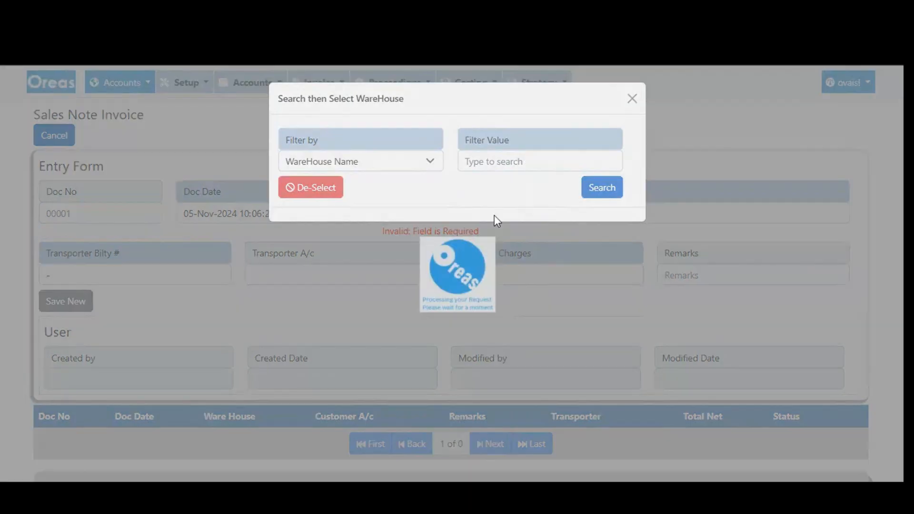
left_click(320, 213)
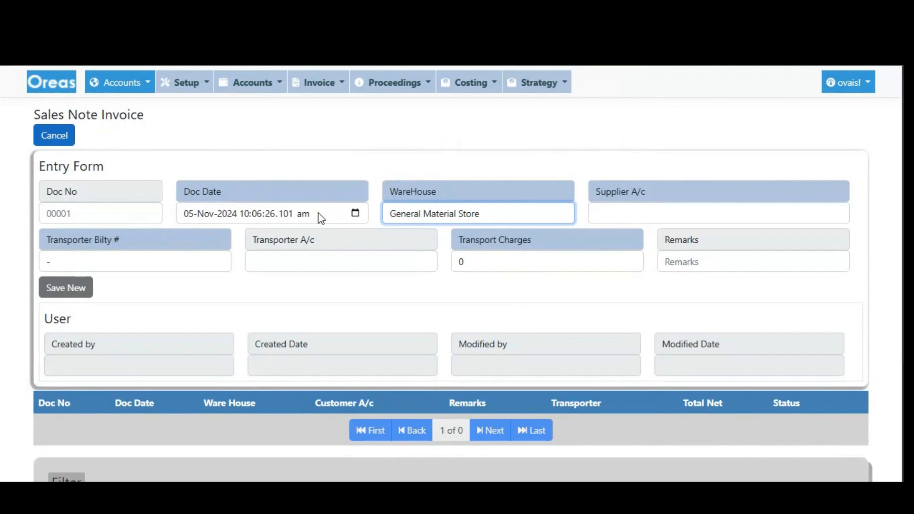
Look up accounts by name with "cus" and select CUSTOMER as the Supplier A/c.
left_click(641, 215)
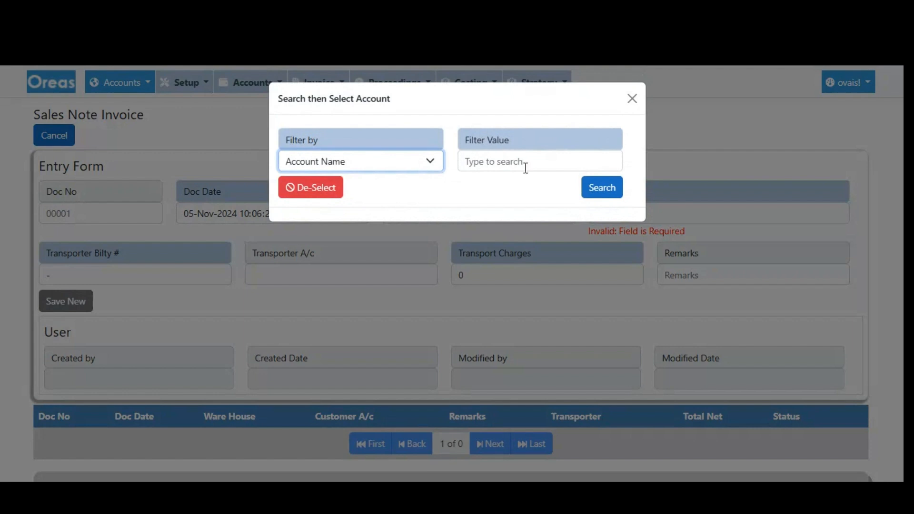
left_click(526, 168)
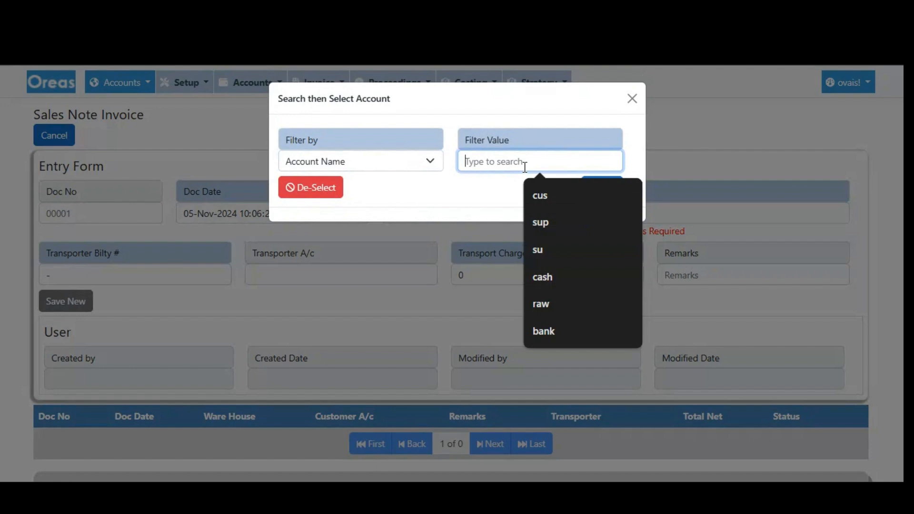
type("cus")
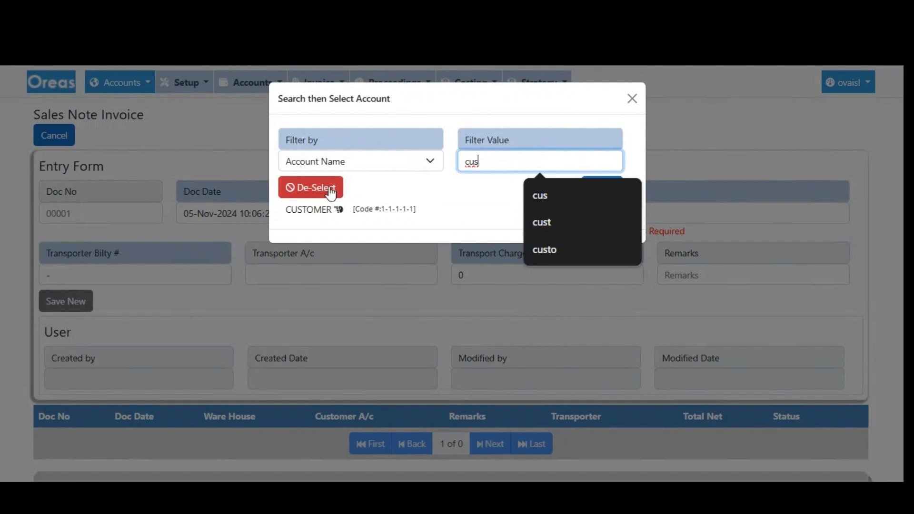
left_click(316, 218)
Leave the transporter bilty, transporter account and transport charges at their defaults and save the new sales note.
left_click(81, 263)
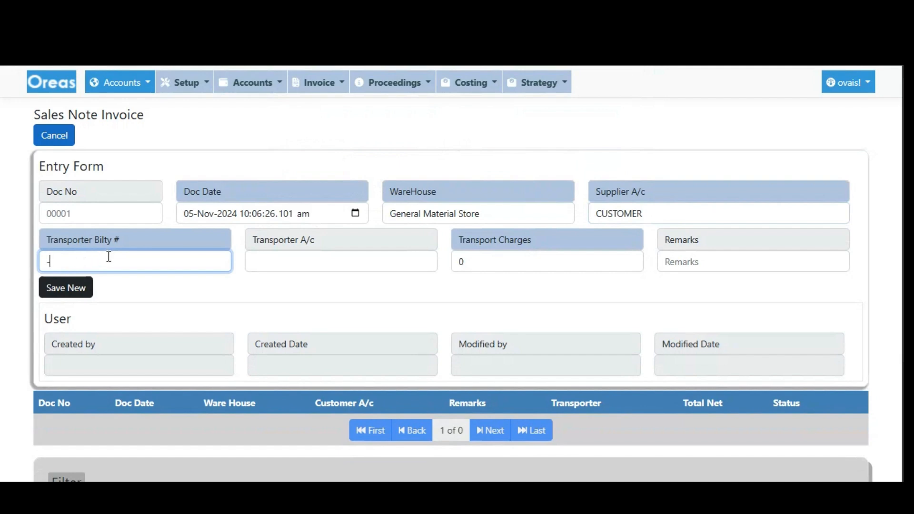
left_click(316, 263)
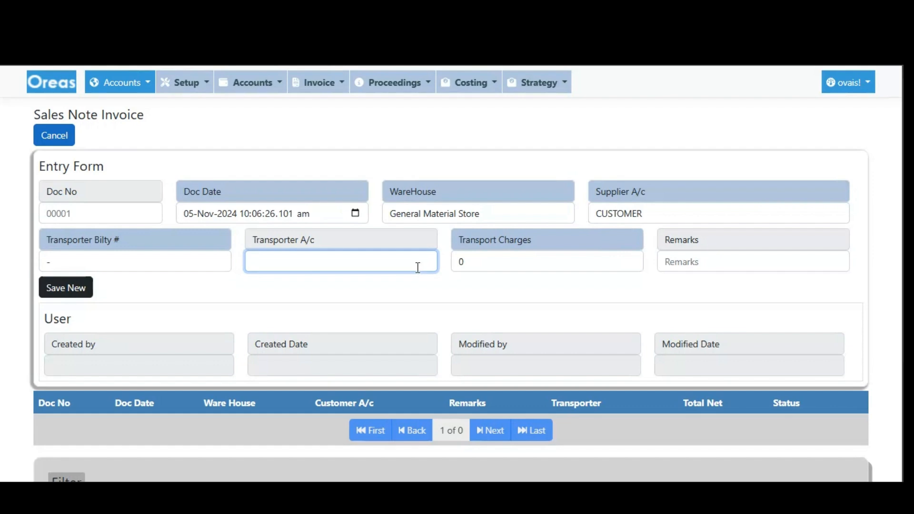
left_click(503, 256)
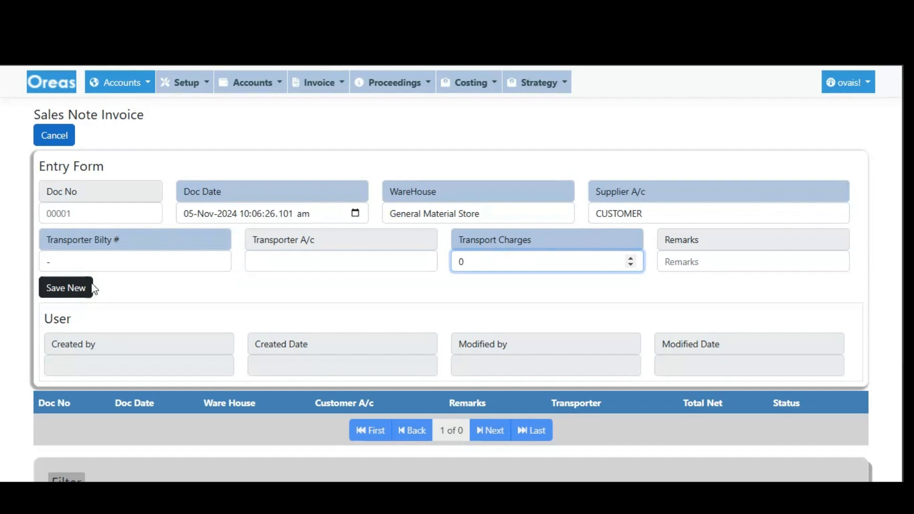
left_click(74, 290)
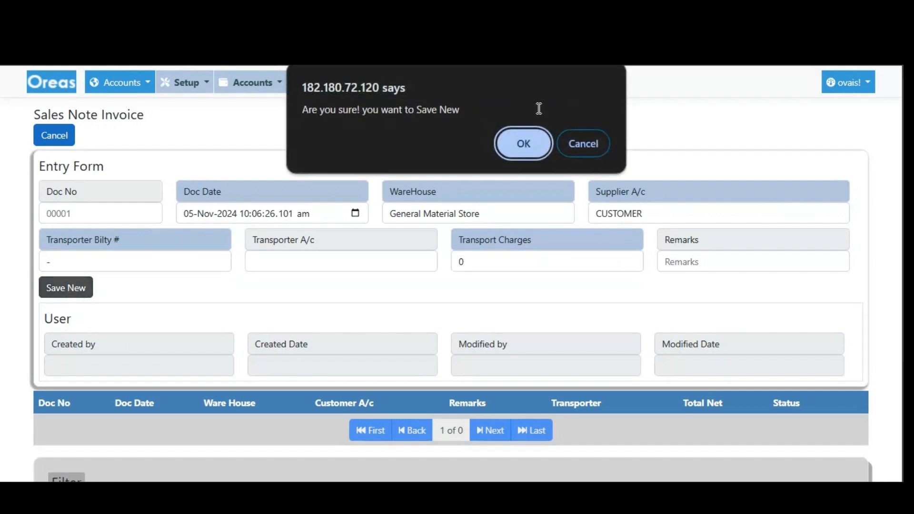
left_click(531, 141)
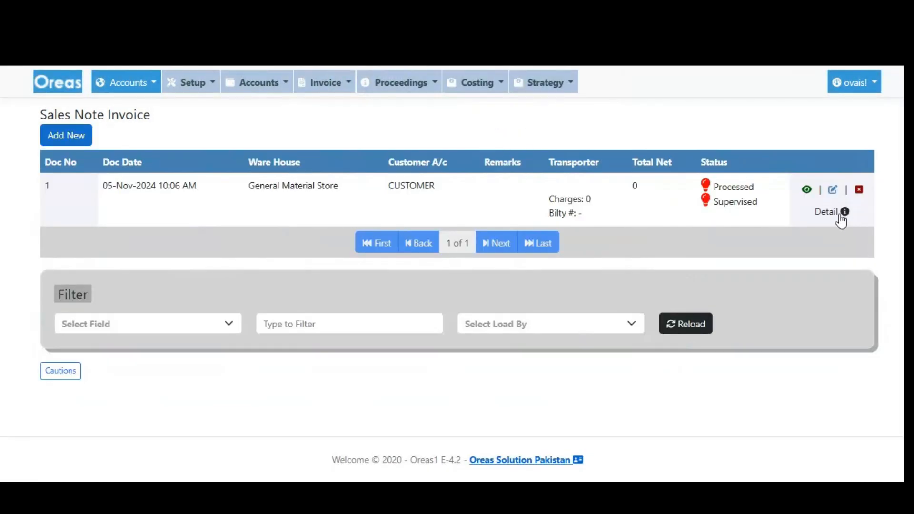
Open the detail of the saved sales note and start a new product entry, leaving the product unselected.
left_click(839, 212)
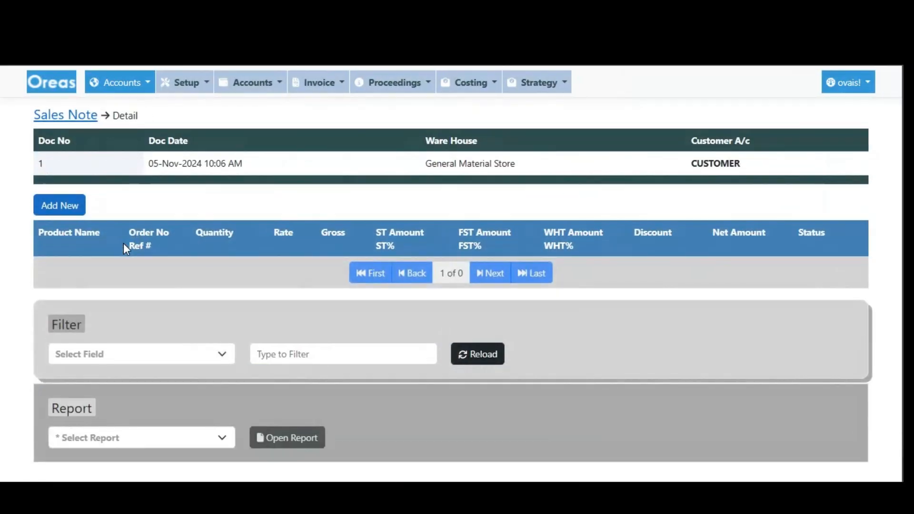
left_click_drag(38, 162, 741, 164)
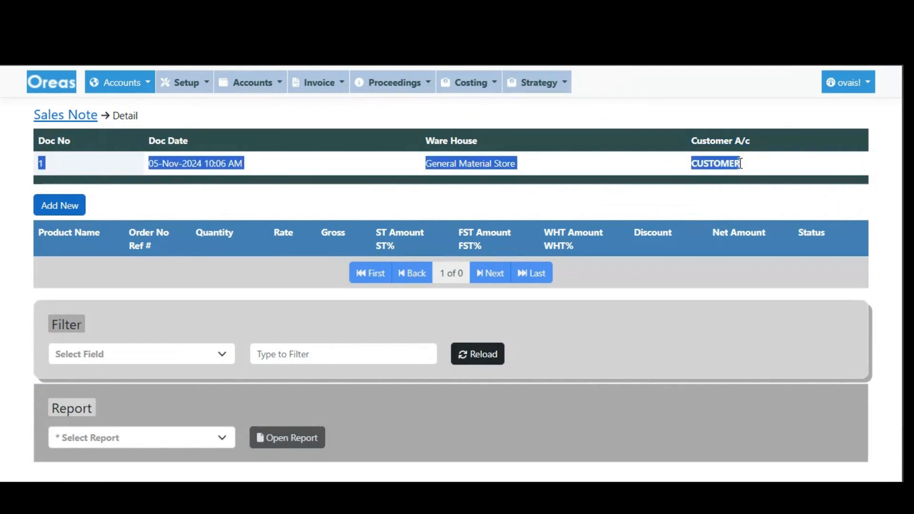
left_click(740, 163)
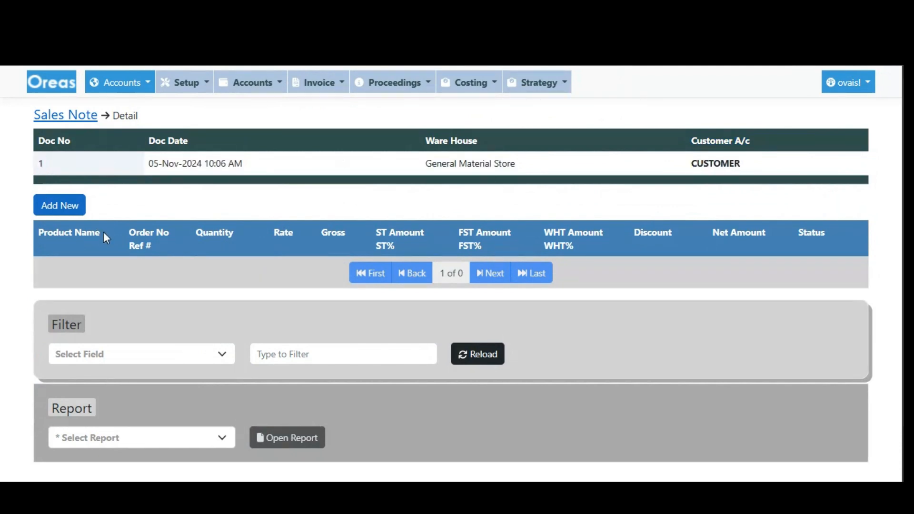
left_click(69, 209)
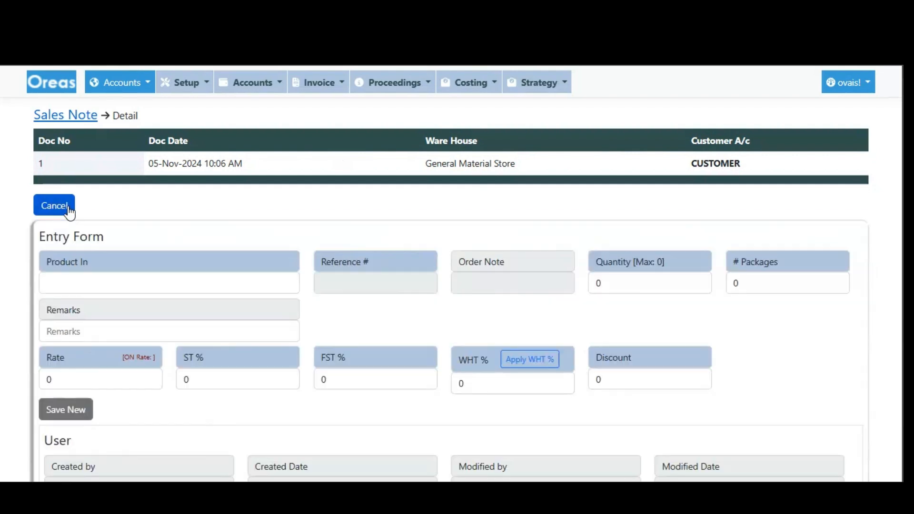
left_click(128, 285)
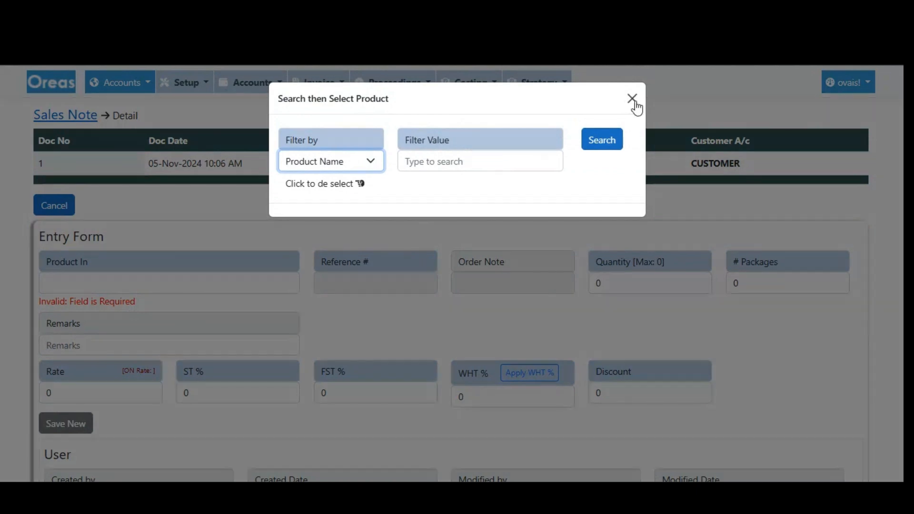
left_click(633, 100)
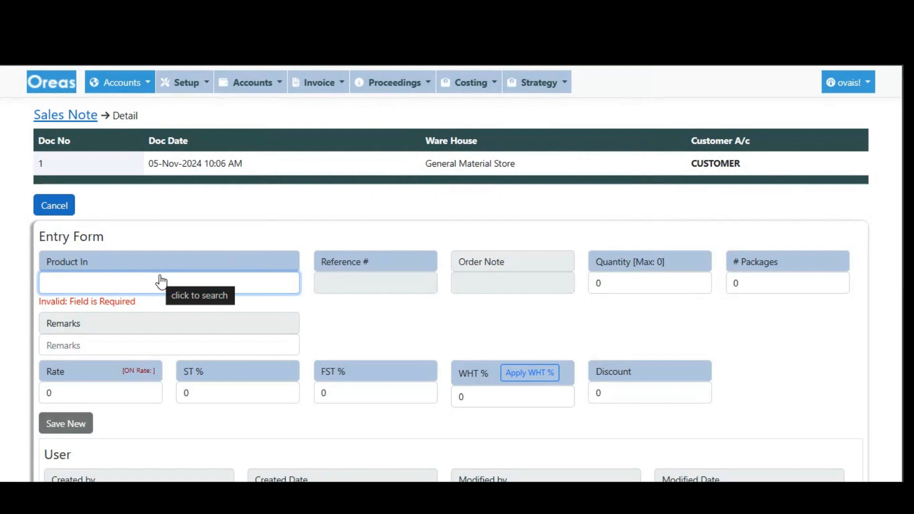
Open the Inventory module in a separate tab and bring up its inventory ledger.
left_click(136, 89)
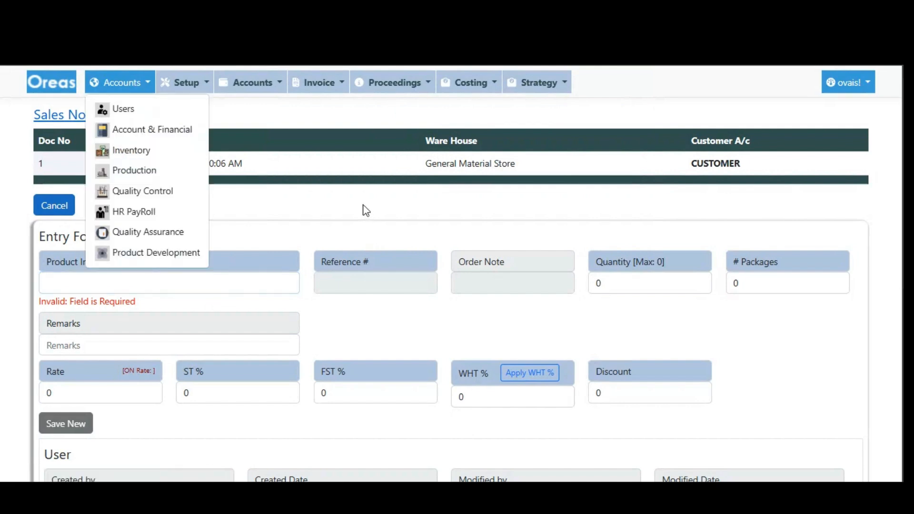
right_click(173, 157)
left_click(212, 173)
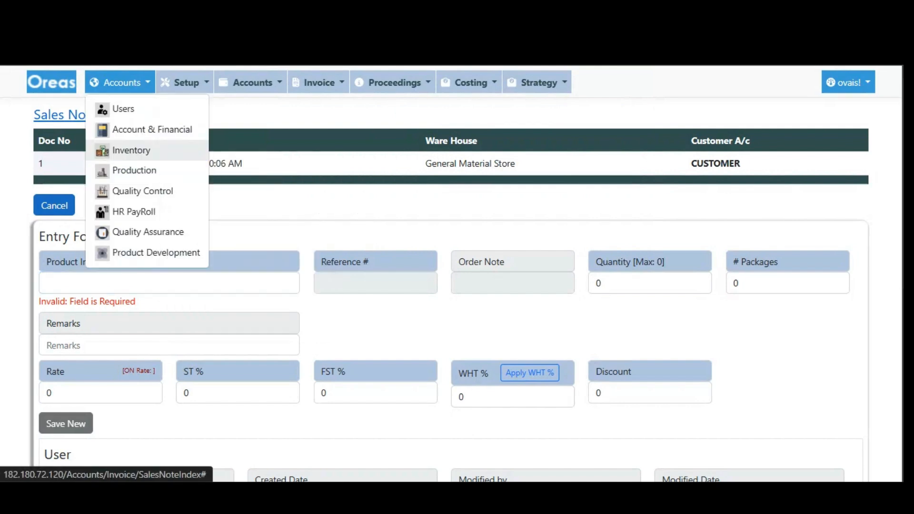
left_click(319, 220)
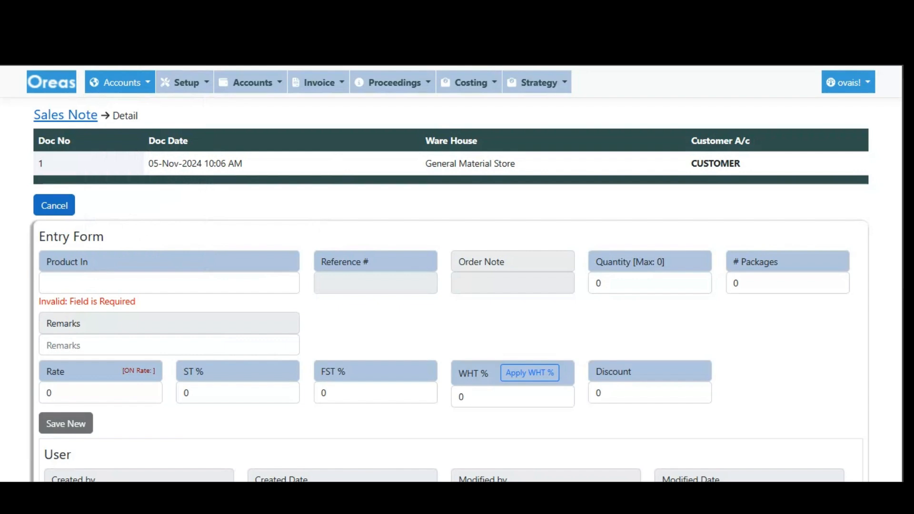
key("ctrl+Tab")
left_click(480, 83)
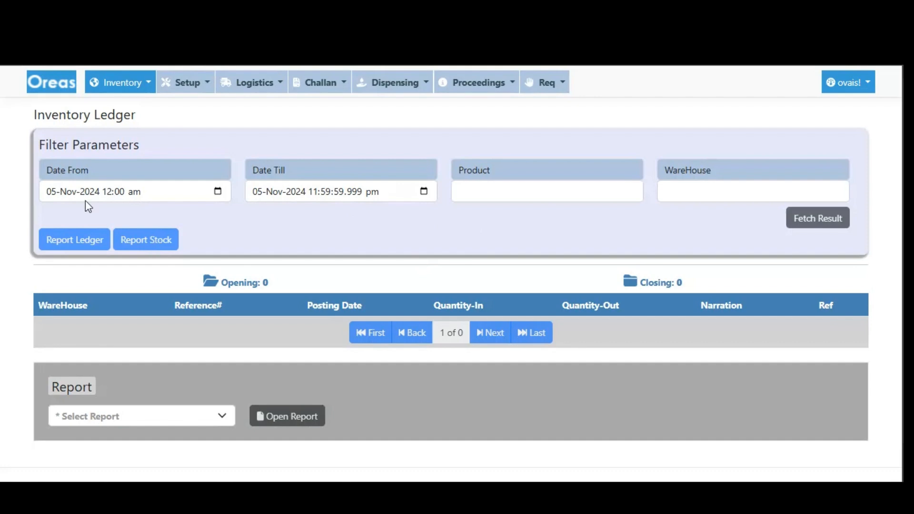
Set the inventory ledger's warehouse filter to General Material Store.
left_click(56, 191)
left_click(289, 192)
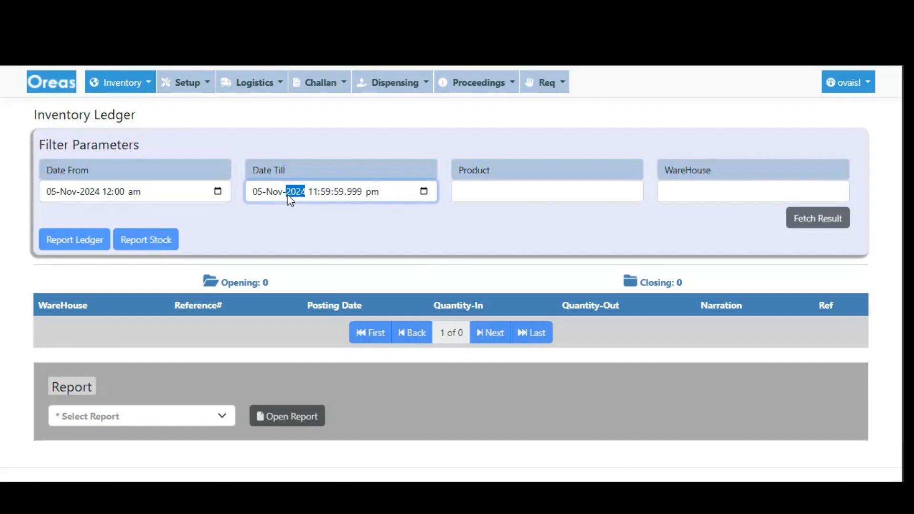
left_click(674, 193)
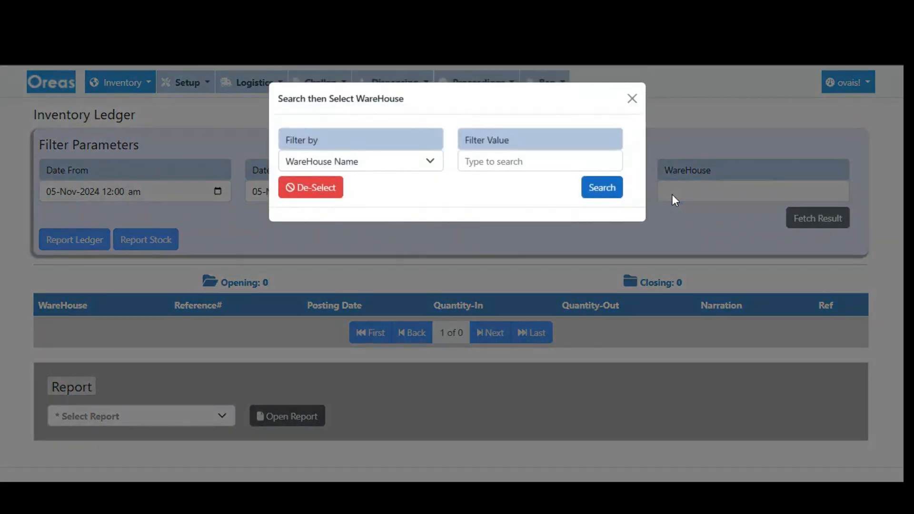
left_click(502, 170)
left_click(594, 186)
left_click(330, 215)
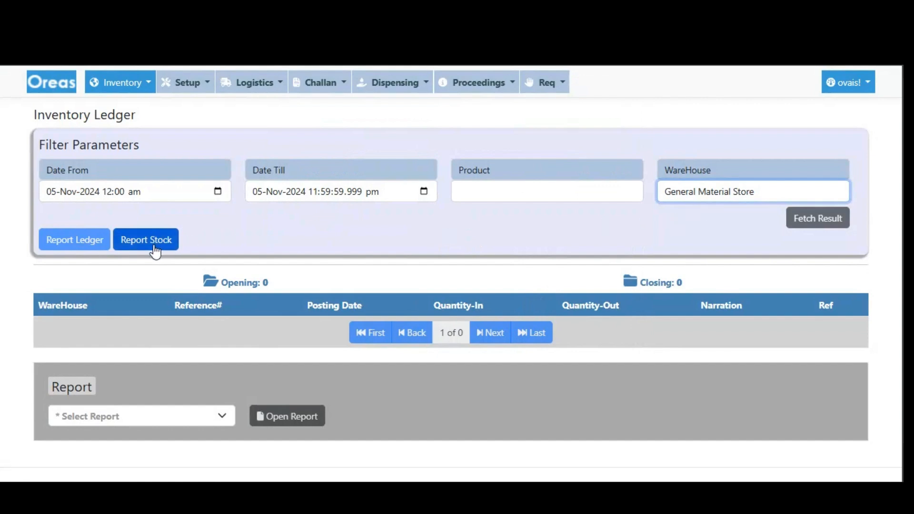
Generate the stock report for General Material Store with both dates left at 05-Nov-2024.
left_click(120, 196)
left_click(274, 195)
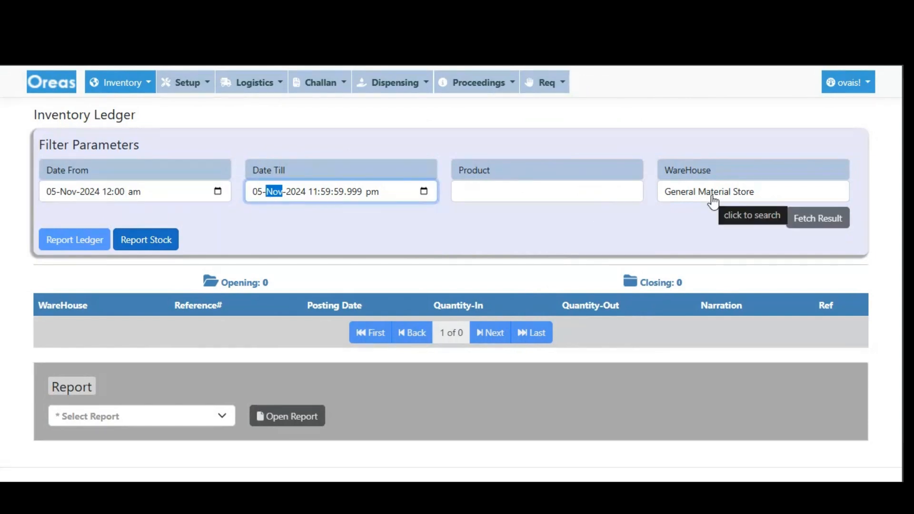
left_click(167, 247)
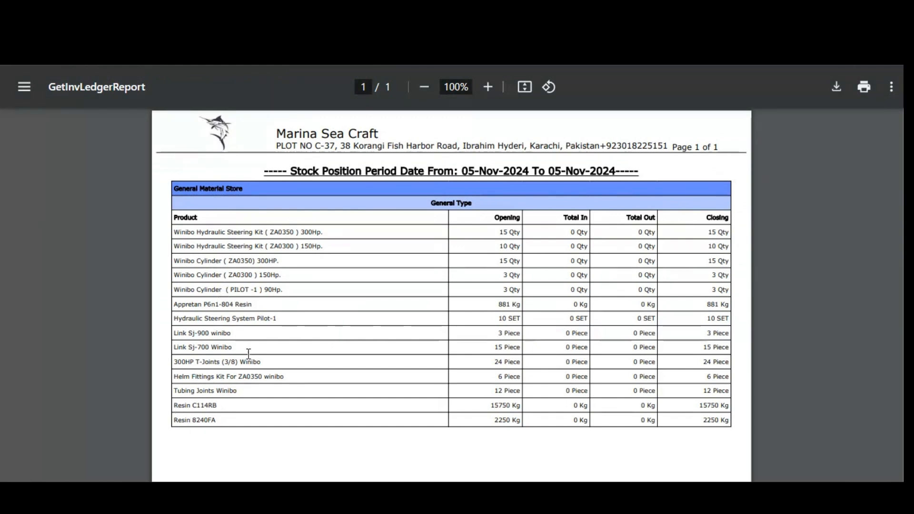
Examine the product name and opening stock of Tubing Joints Winibo in the stock report.
left_click_drag(174, 392, 495, 389)
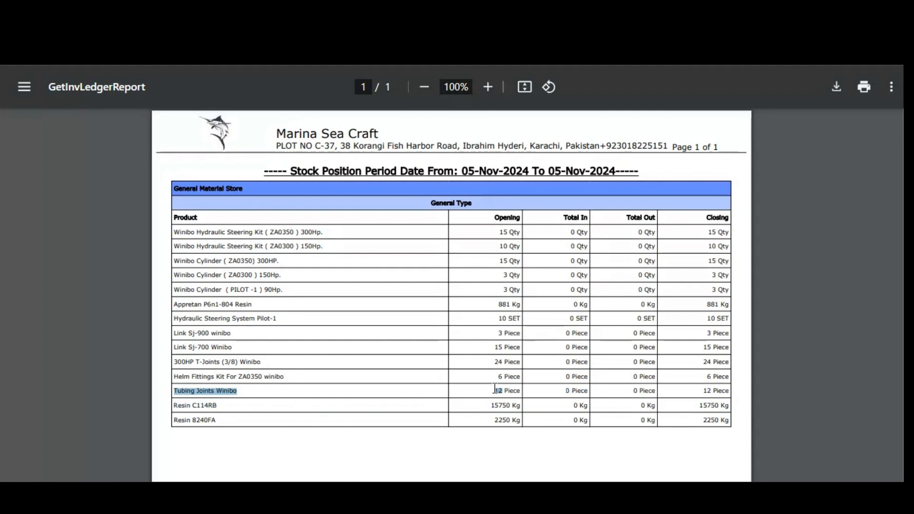
left_click(496, 390)
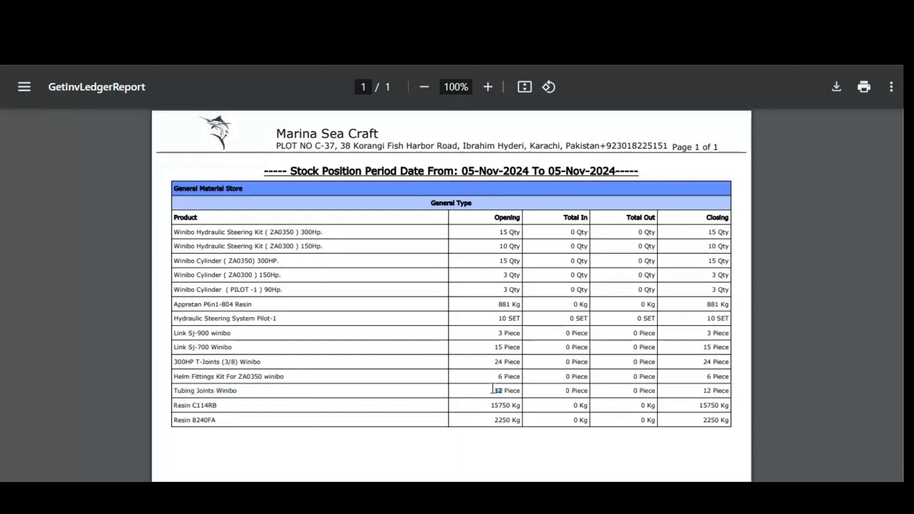
double_click(204, 391)
double_click(183, 391)
Return to the sales note detail form and select Tubing Joints Winibo as the product by searching for "tubing".
key("ctrl+Tab")
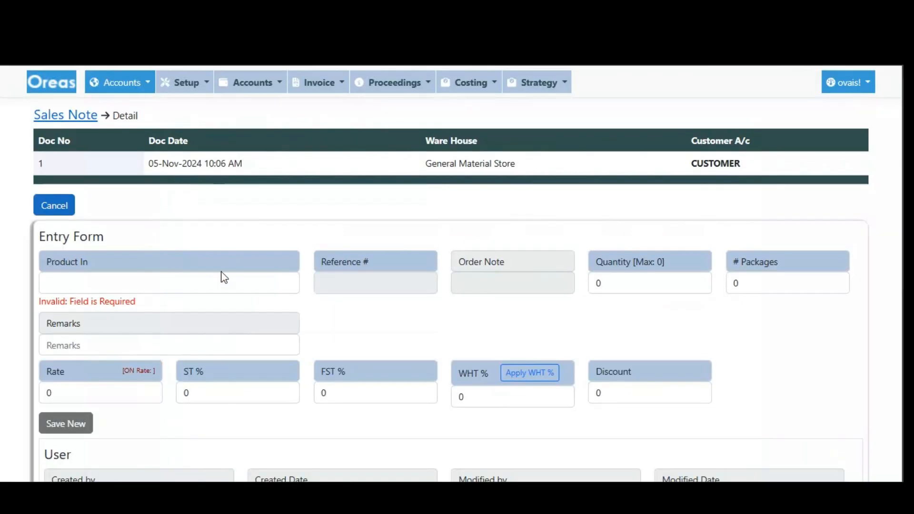
left_click(86, 288)
left_click(471, 166)
type("tubing")
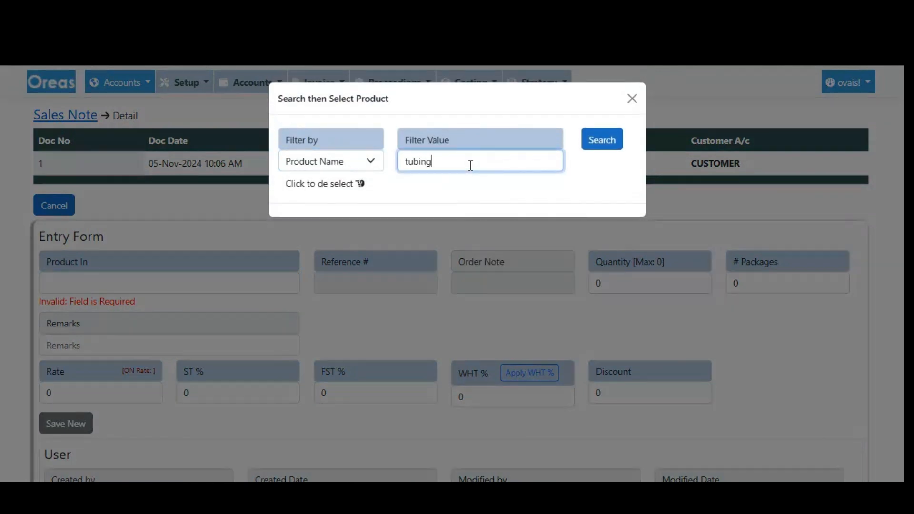
key("Return")
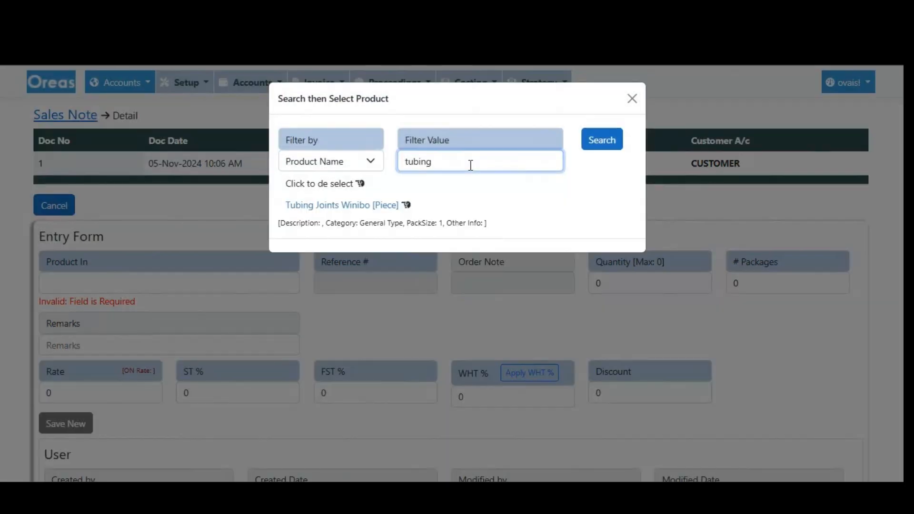
left_click(342, 205)
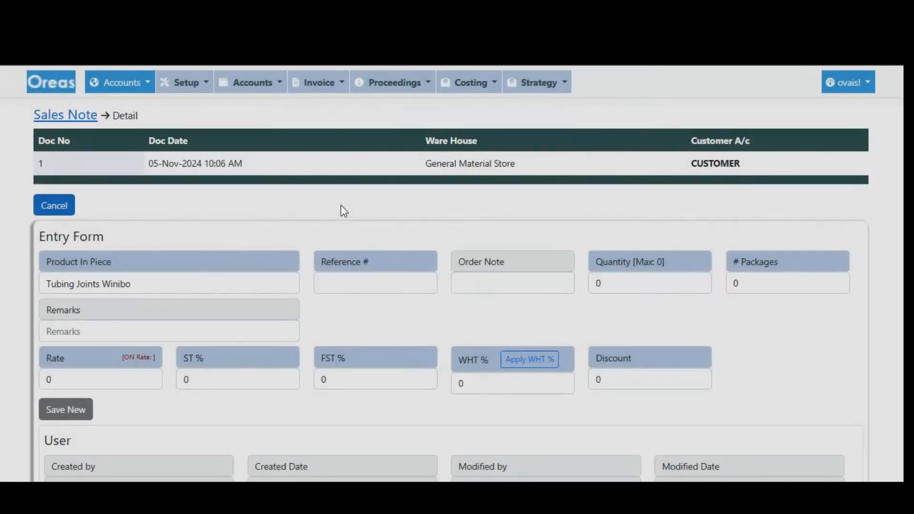
Search the product's available references and assign GM-12-24 to the detail line.
left_click(339, 292)
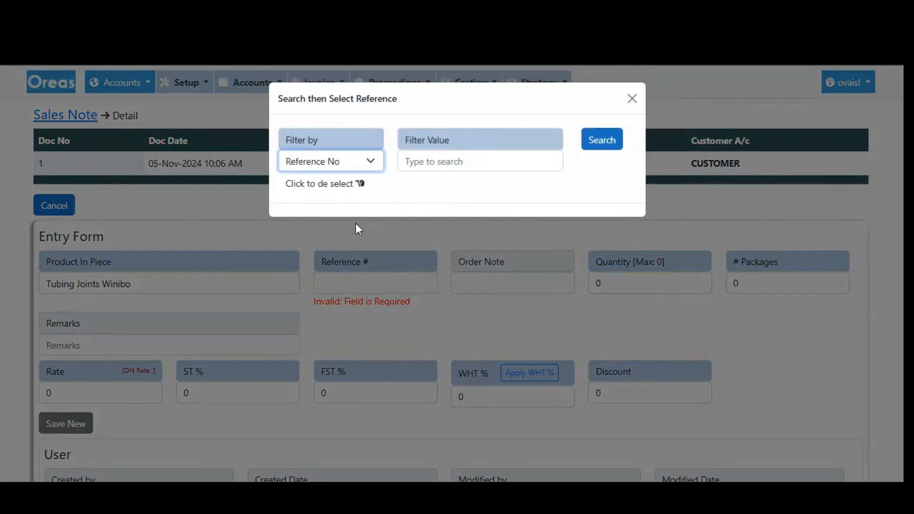
left_click(602, 153)
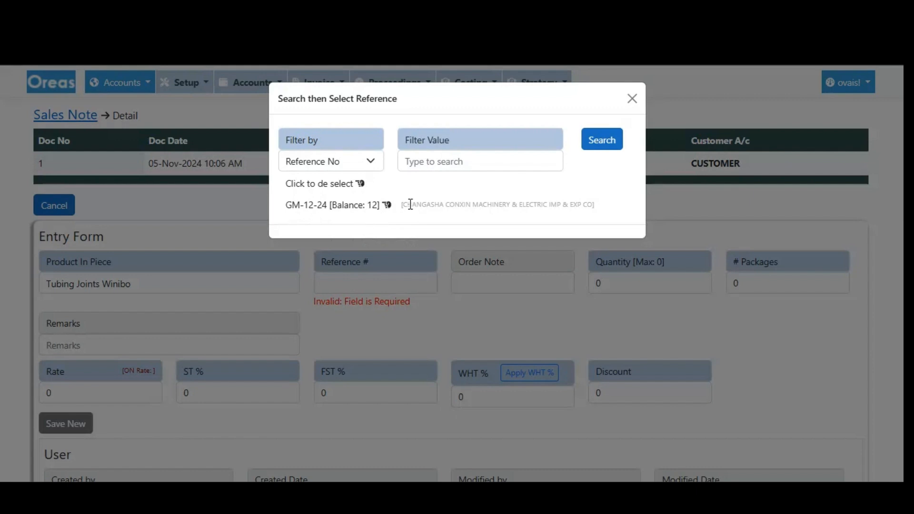
left_click_drag(404, 204, 592, 204)
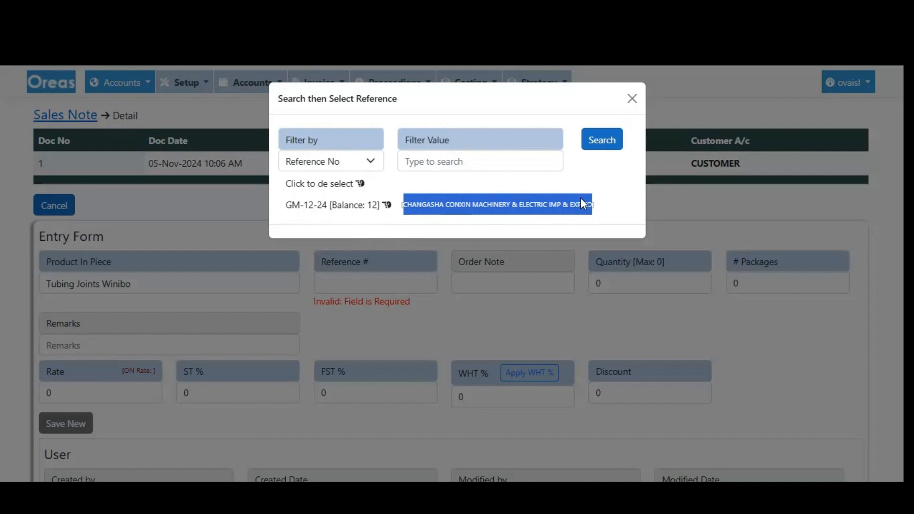
left_click(333, 205)
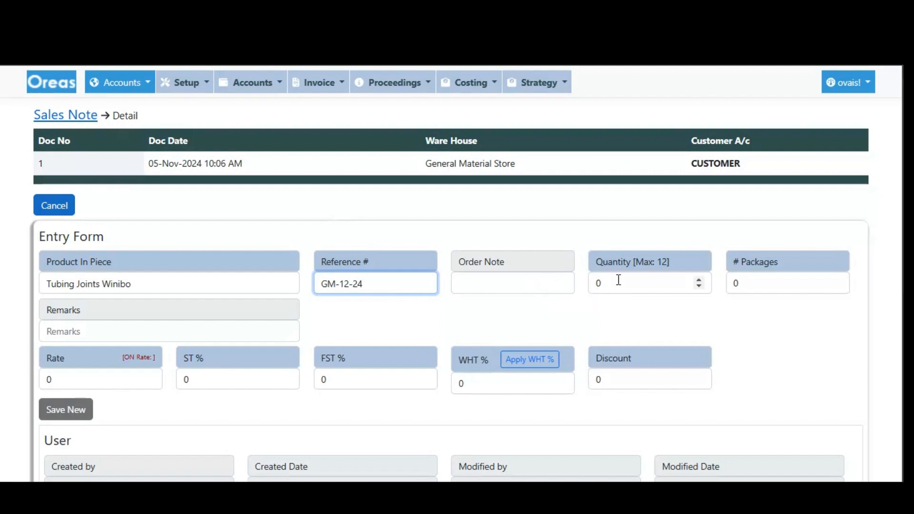
Set the detail line's quantity to 6 and rate to 5000, leaving packages at 0 and remarks empty.
left_click_drag(613, 285, 592, 285)
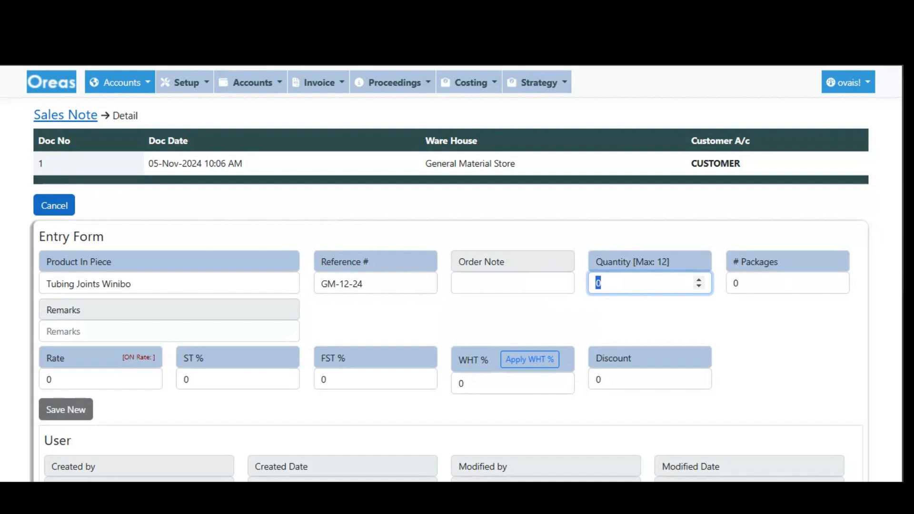
type("6")
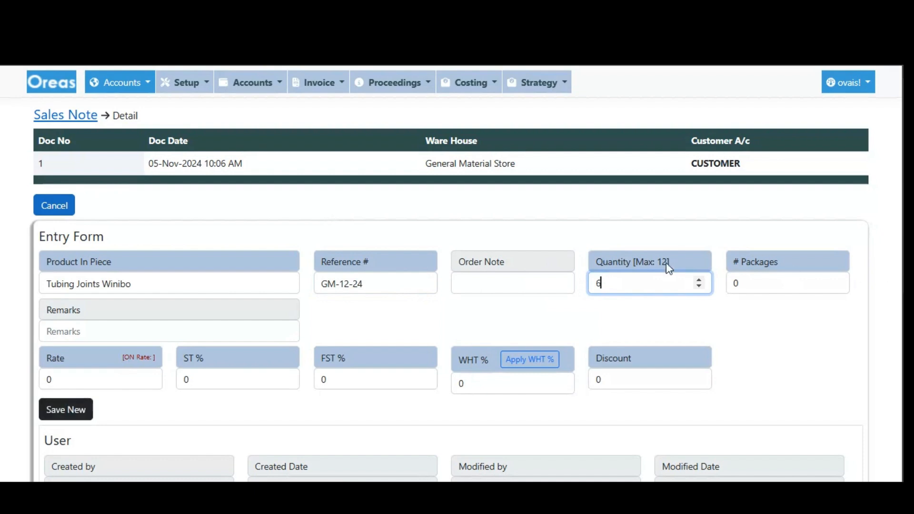
left_click(747, 283)
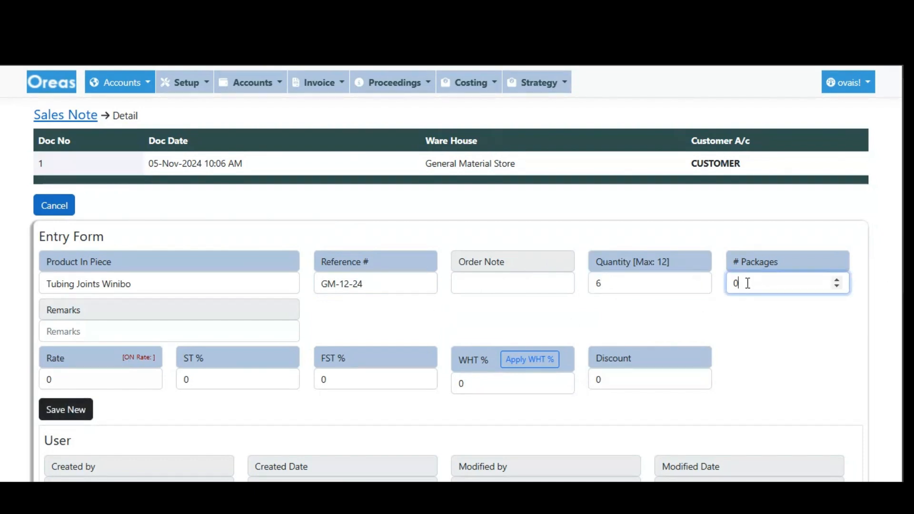
left_click(79, 336)
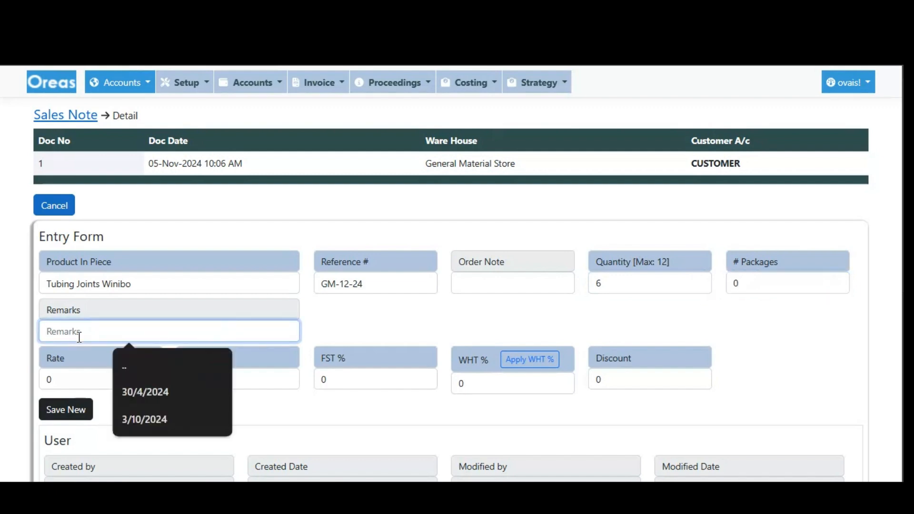
left_click_drag(76, 376, 30, 374)
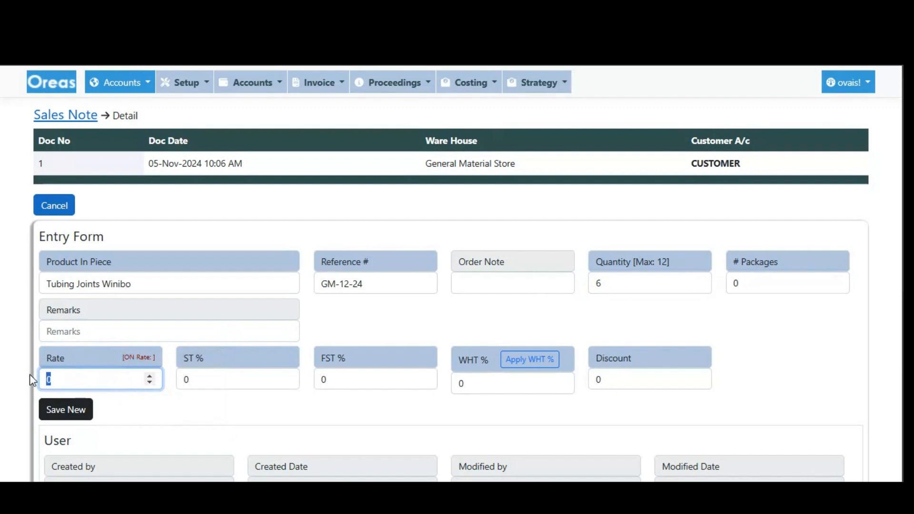
scroll(355, 367, "down", 2)
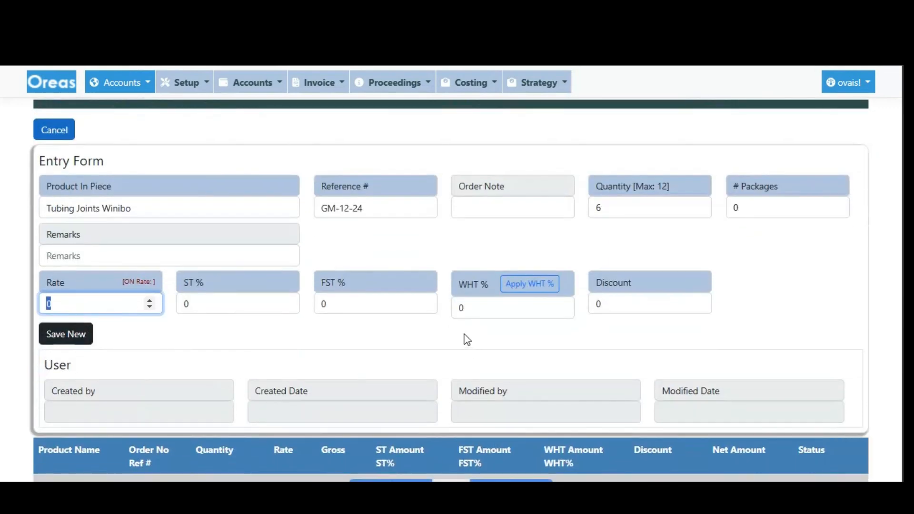
type("5000")
left_click_drag(75, 300, 37, 307)
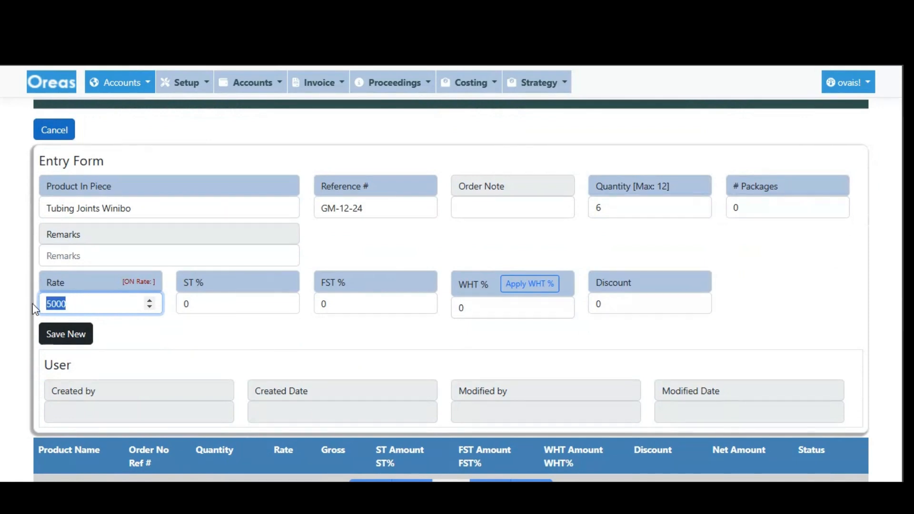
Leave ST, FST, WHT and discount at 0 and save the new detail line to the sales note.
double_click(186, 303)
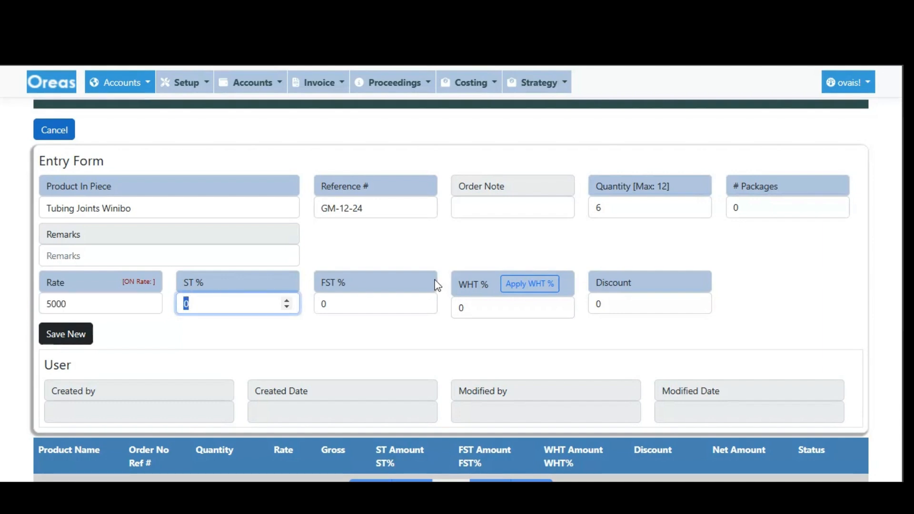
left_click_drag(337, 309, 319, 305)
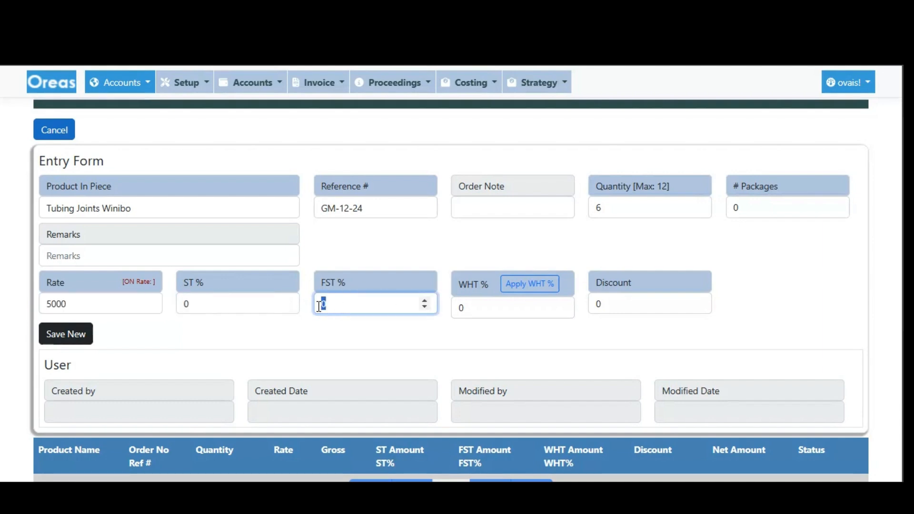
left_click_drag(465, 307, 454, 308)
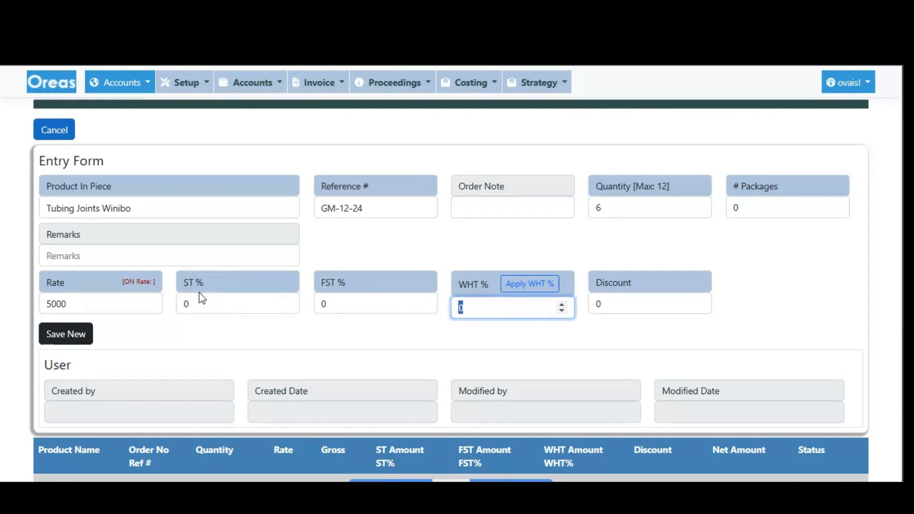
left_click_drag(206, 284, 182, 287)
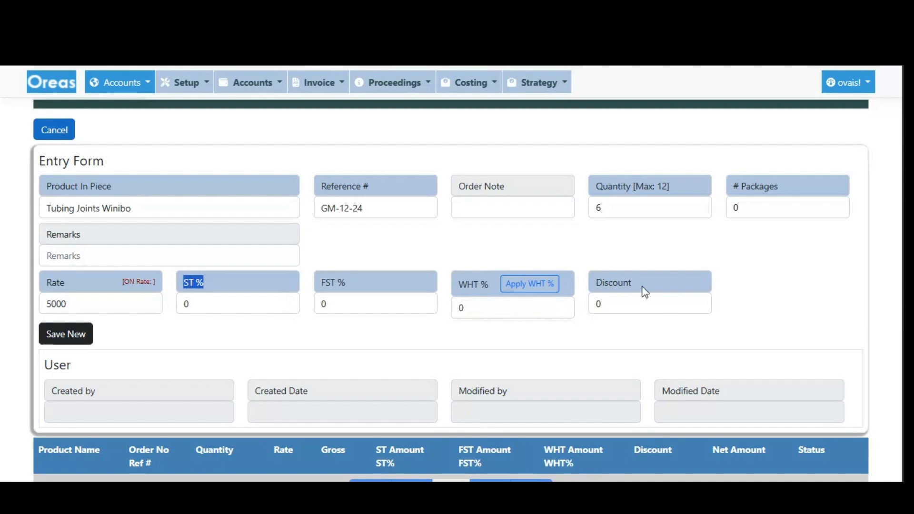
left_click_drag(615, 300, 593, 315)
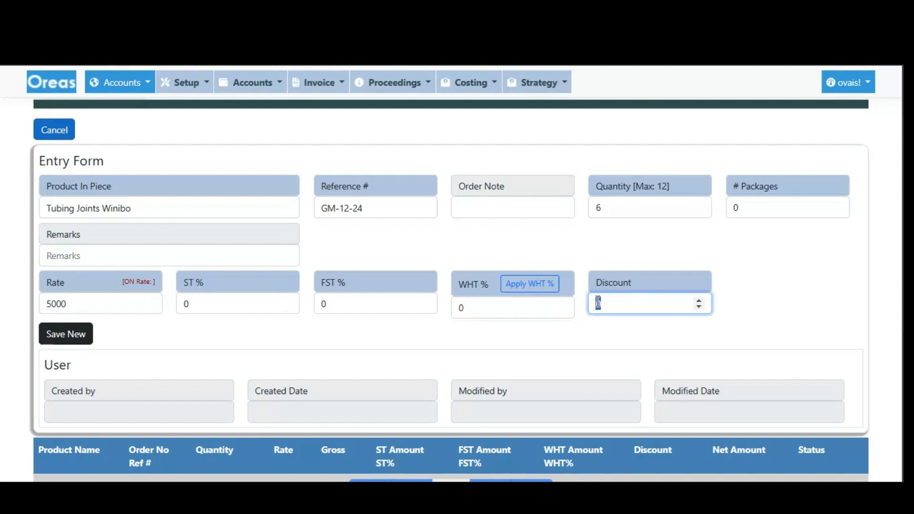
left_click(62, 342)
left_click(519, 147)
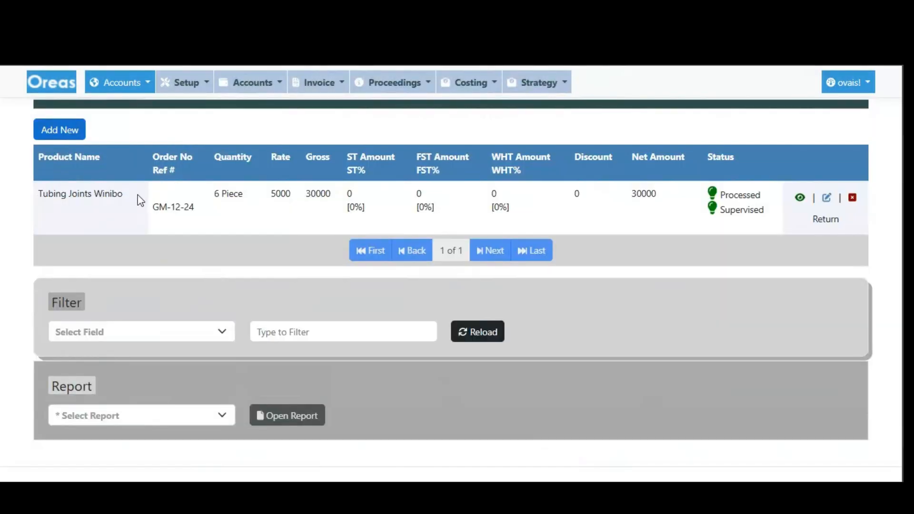
Review the saved detail line, and examine the Tubing Joints Winibo quantities in the General Material Store stock report.
left_click_drag(33, 195, 730, 171)
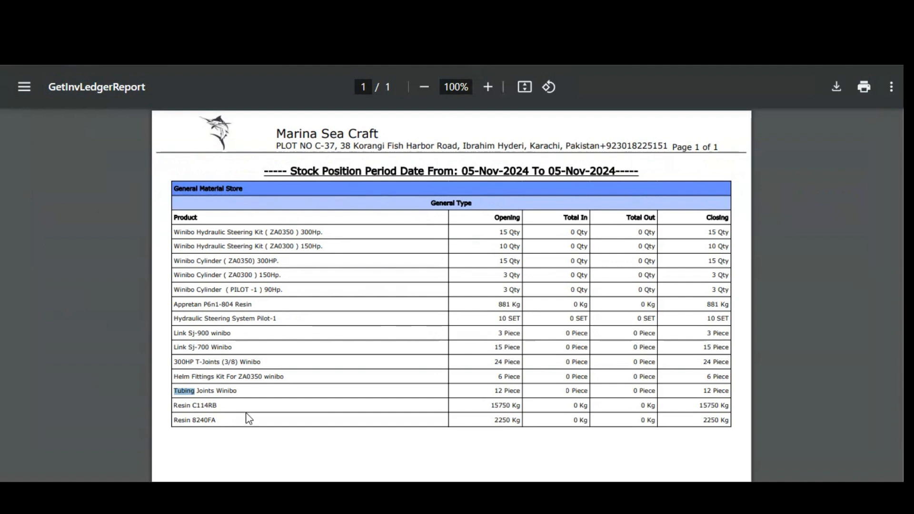
left_click(180, 388)
left_click_drag(175, 390, 537, 390)
left_click(538, 396)
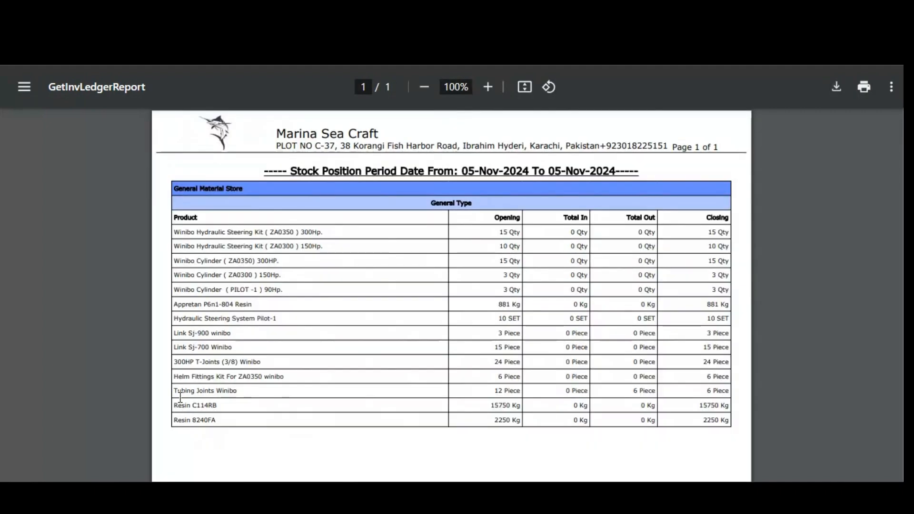
left_click_drag(175, 391, 215, 391)
left_click_drag(425, 408, 727, 391)
left_click(711, 390)
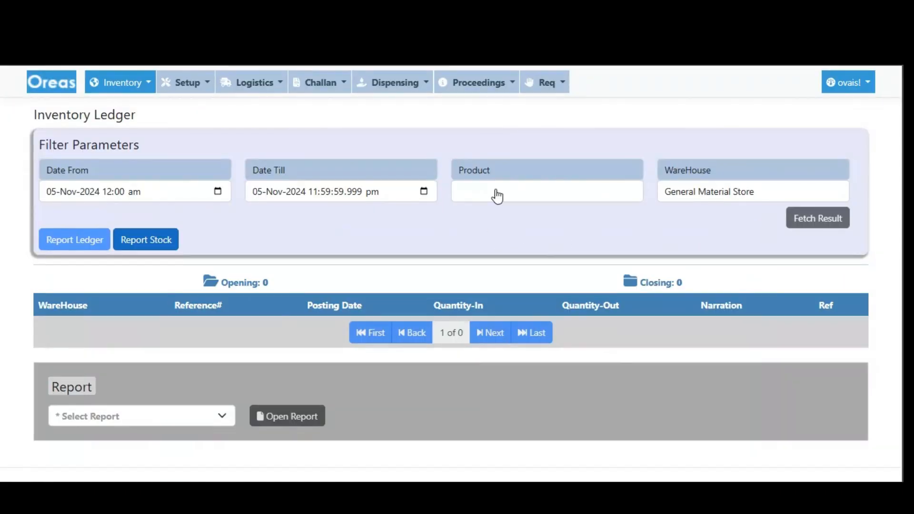
Set the inventory ledger's product filter to Tubing Joints Winibo by searching for "tub".
left_click(496, 195)
left_click(464, 153)
type("tub")
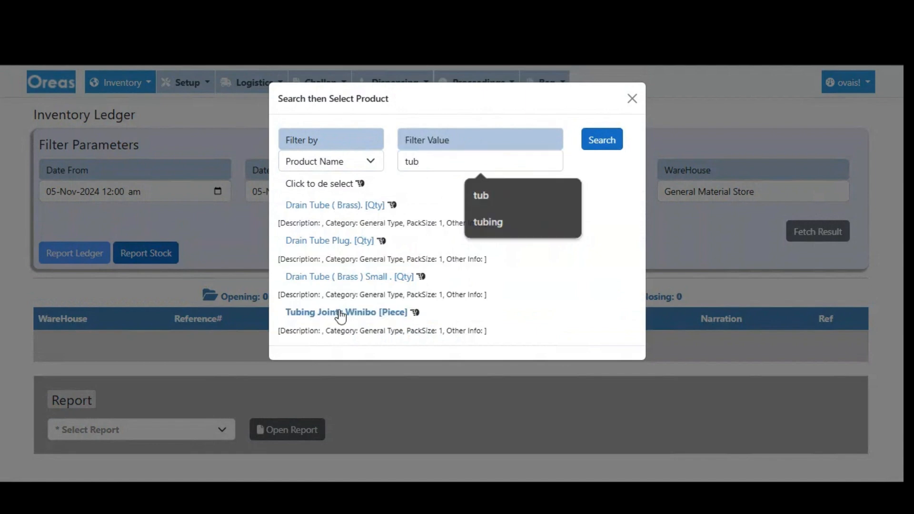
left_click(339, 312)
Set the ledger's start date to 01-Oct-2024 and fetch the transactions.
left_click(51, 197)
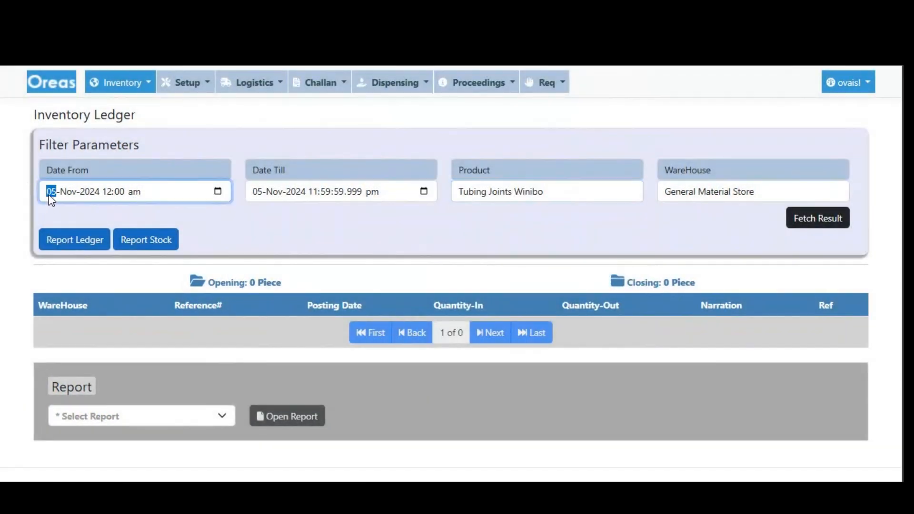
left_click(217, 191)
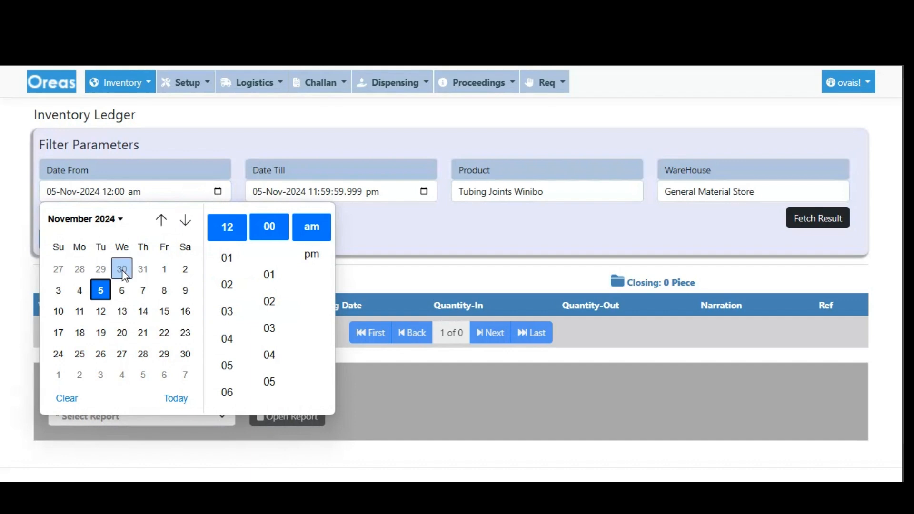
left_click(161, 219)
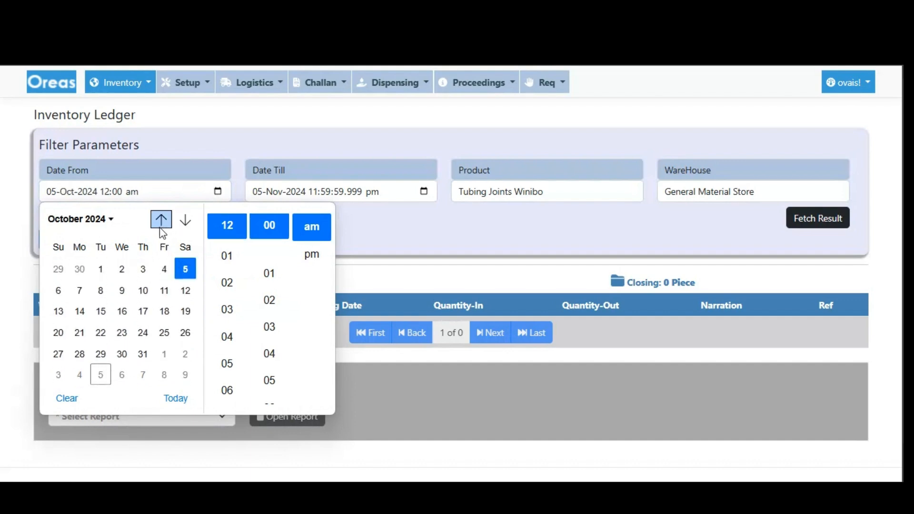
left_click(101, 269)
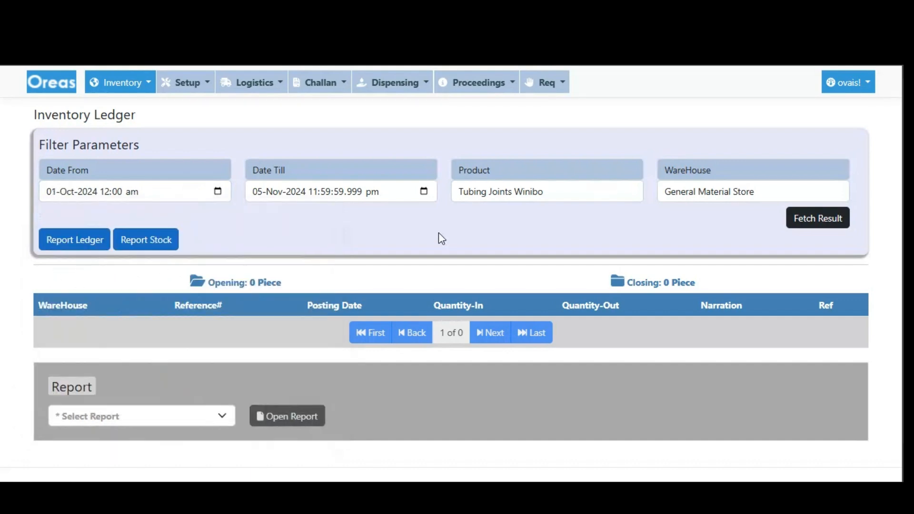
left_click(820, 219)
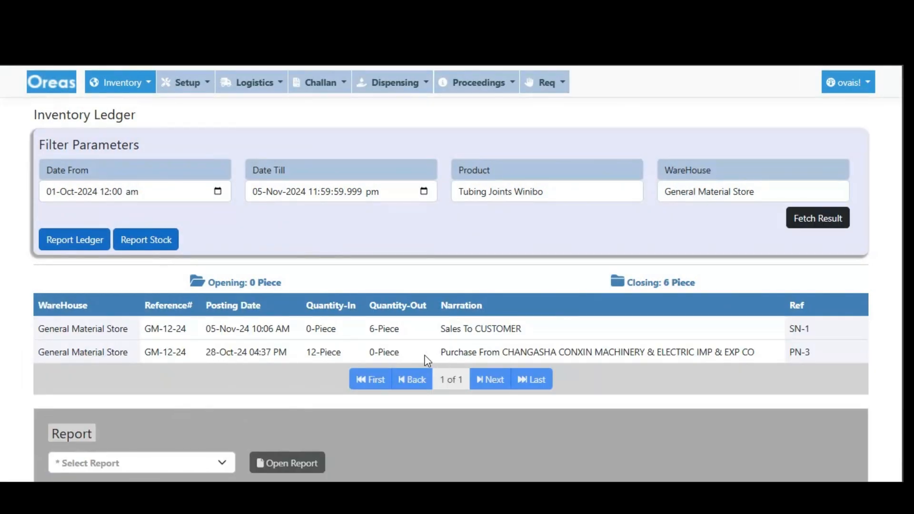
Examine the purchase and sale entries in the ledger and compare them with the customer account and detail line on the sales note.
left_click_drag(305, 353, 629, 352)
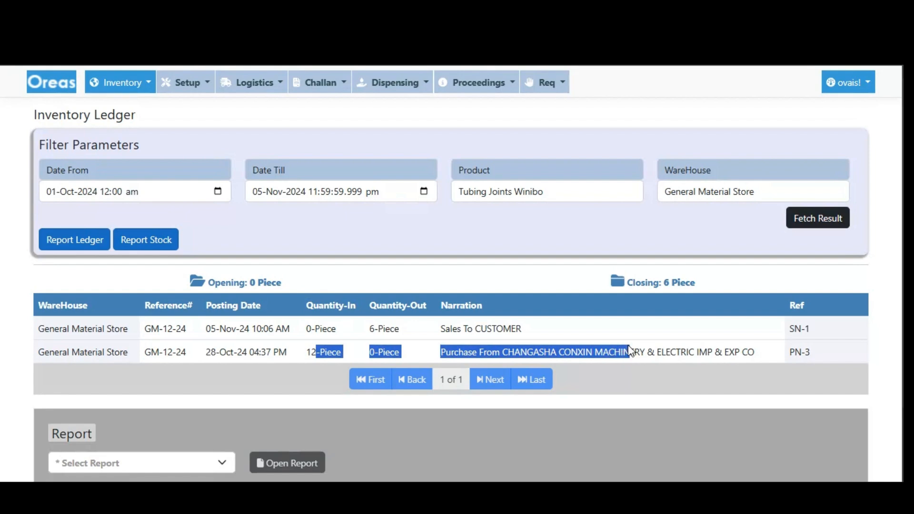
left_click(631, 352)
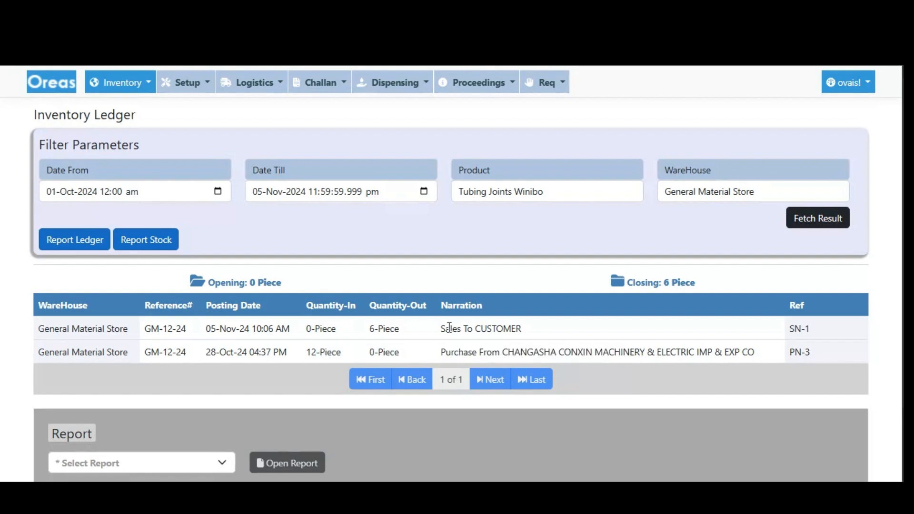
left_click_drag(441, 328, 517, 329)
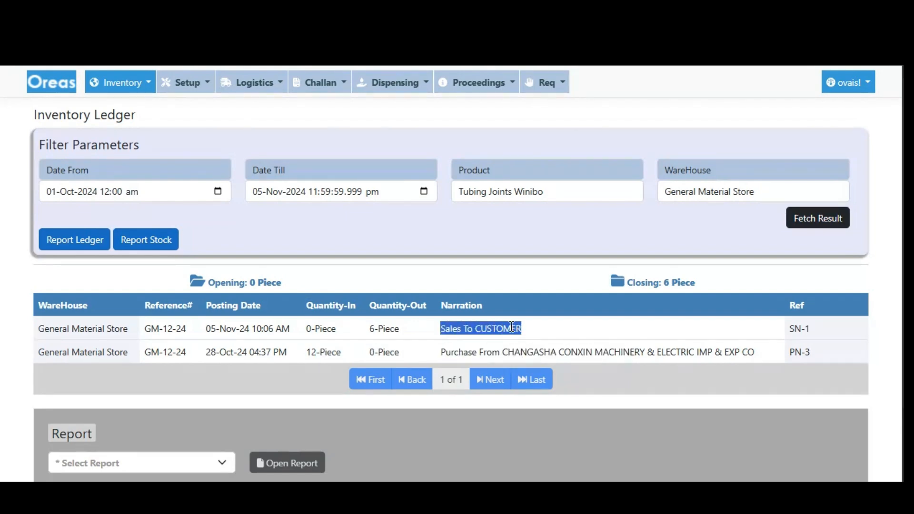
double_click(507, 327)
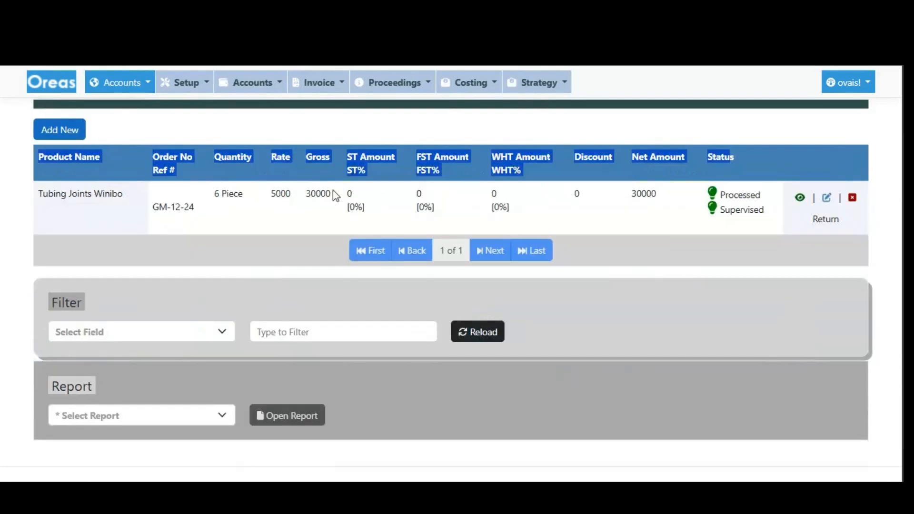
scroll(585, 197, "up", 2)
left_click_drag(689, 164, 745, 166)
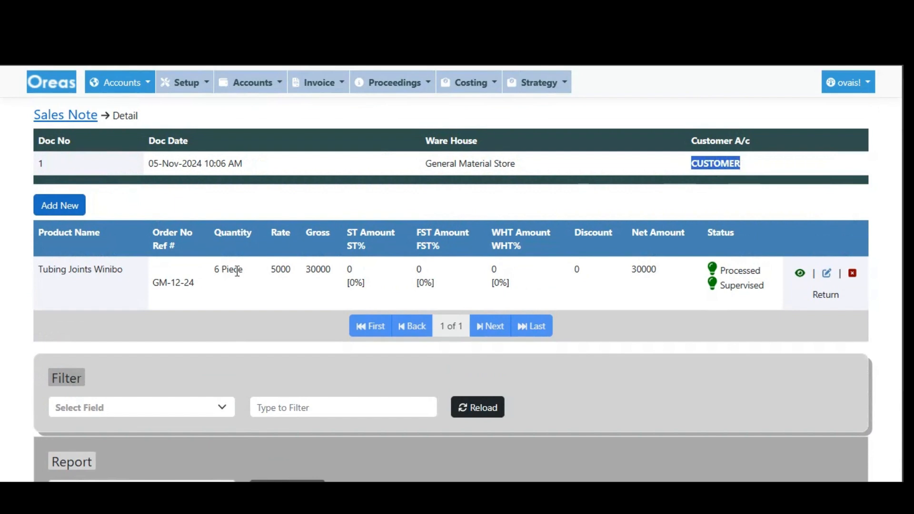
scroll(270, 320, "down", 2)
scroll(265, 322, "up", 2)
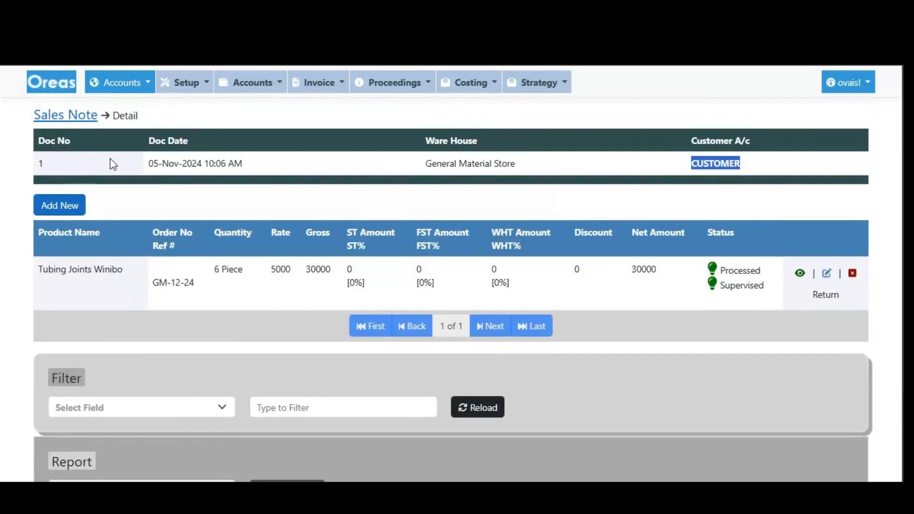
Open the Current Sales Invoice report for this sales note in the Normal A4 format.
scroll(120, 347, "down", 2)
left_click(127, 384)
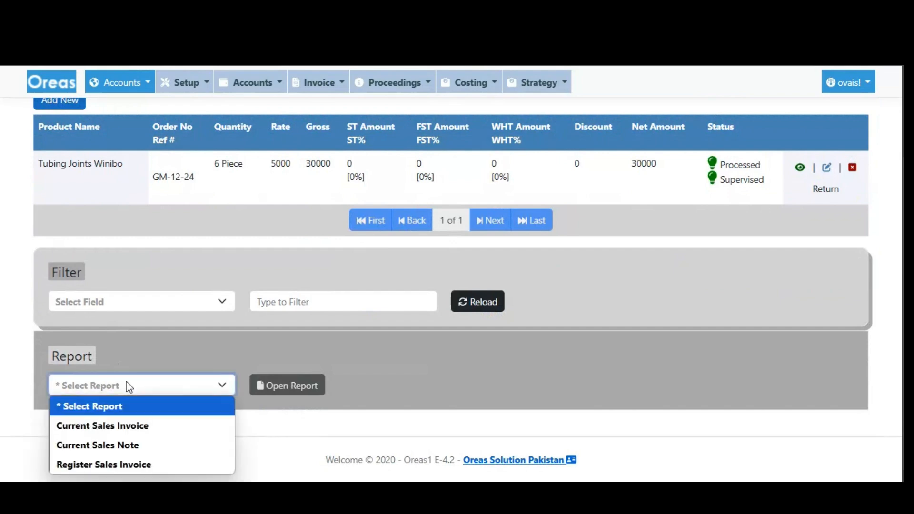
left_click(140, 426)
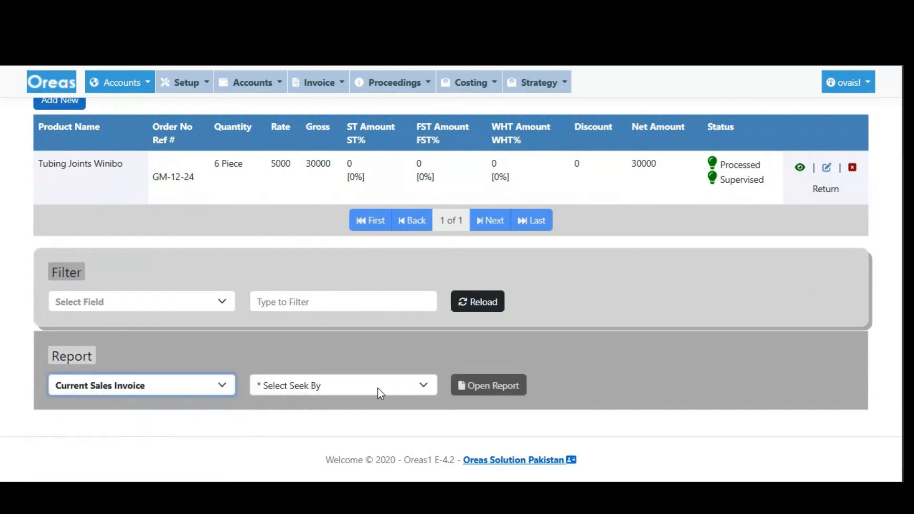
left_click(405, 389)
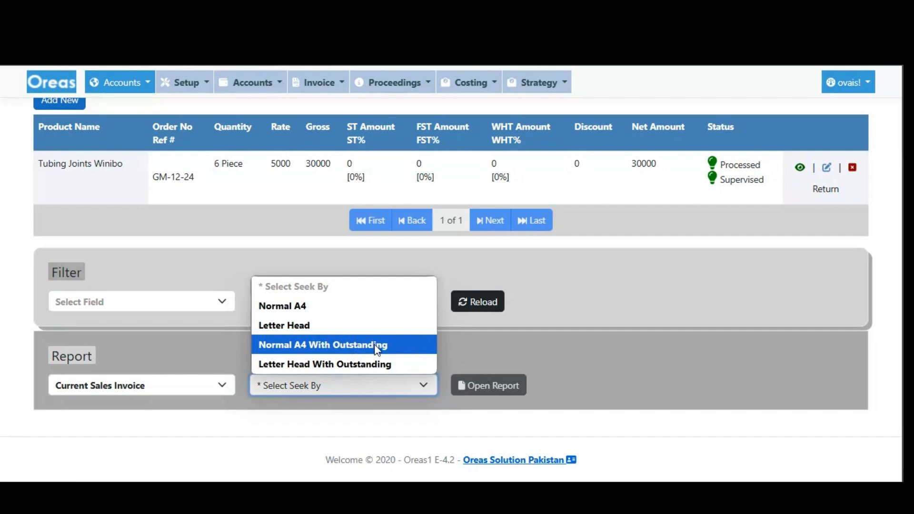
left_click(293, 310)
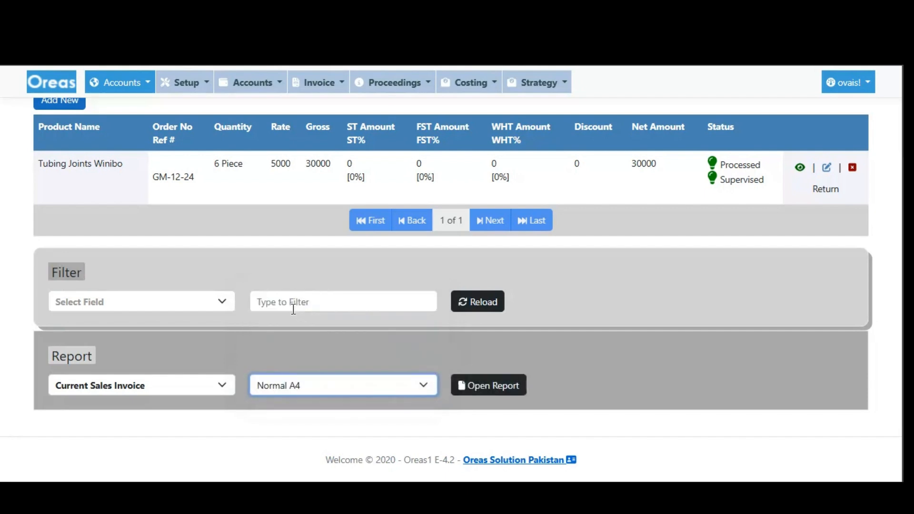
left_click(497, 387)
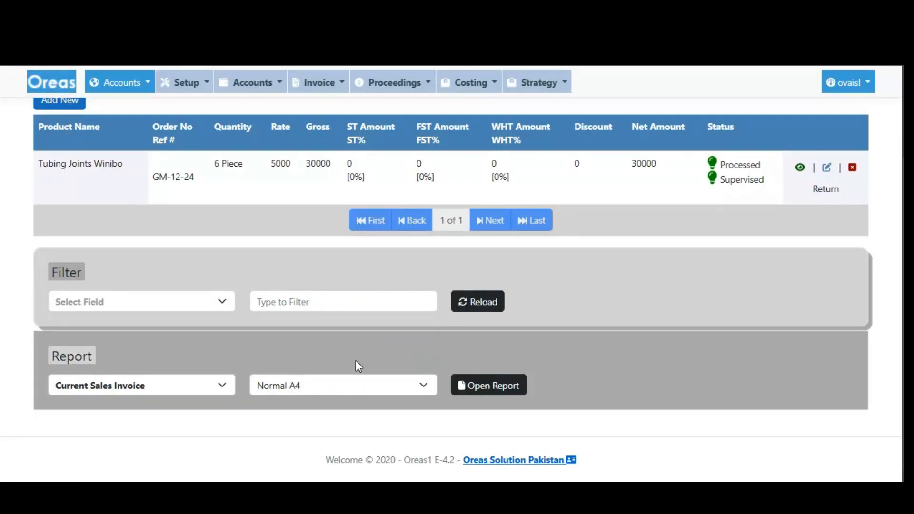
Open the Current Sales Invoice report again in the Normal A4 With Outstanding format.
left_click(308, 387)
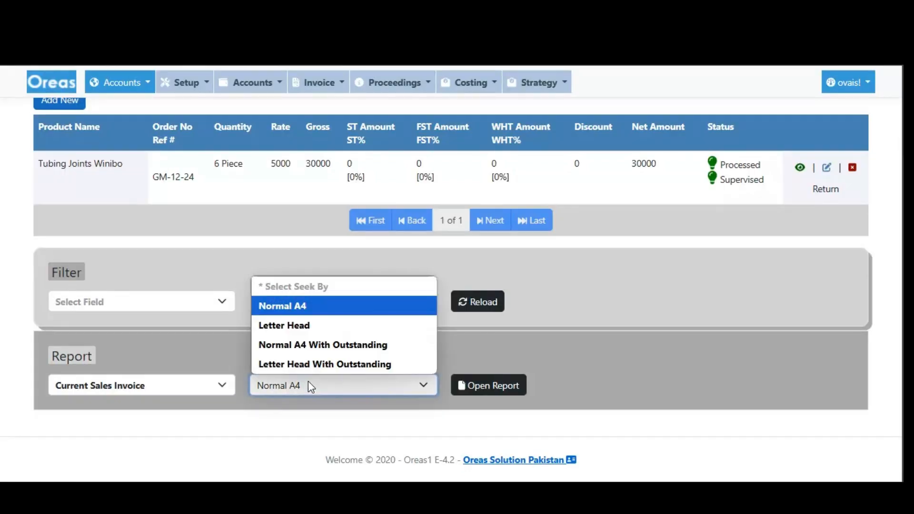
left_click(309, 344)
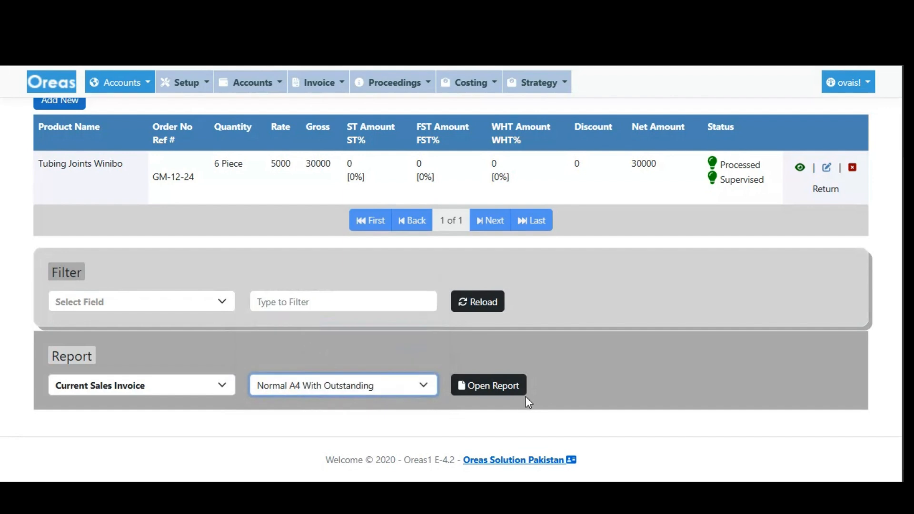
left_click(498, 387)
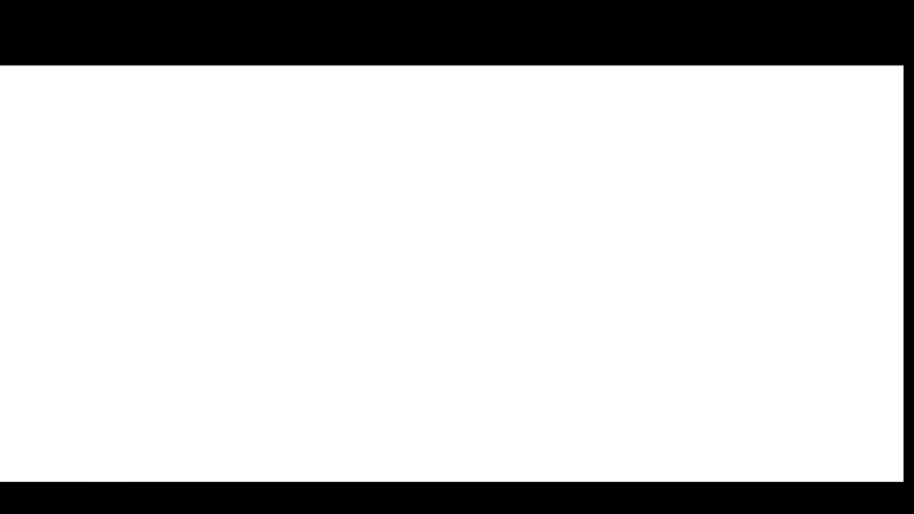
Examine the previous, invoice and current balances on the outstanding-format invoice, and compare its layout and totals with the Normal A4 invoice.
scroll(272, 209, "down", 5)
scroll(279, 219, "up", 5)
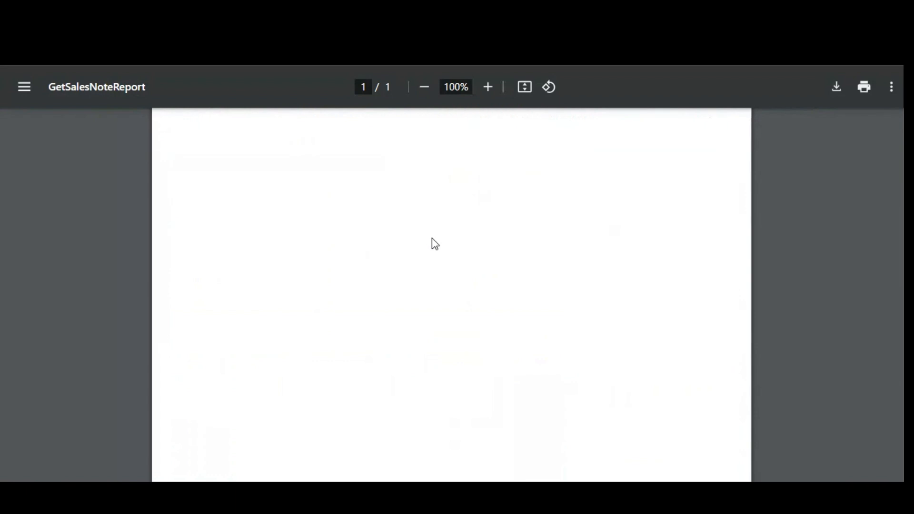
scroll(358, 246, "down", 3)
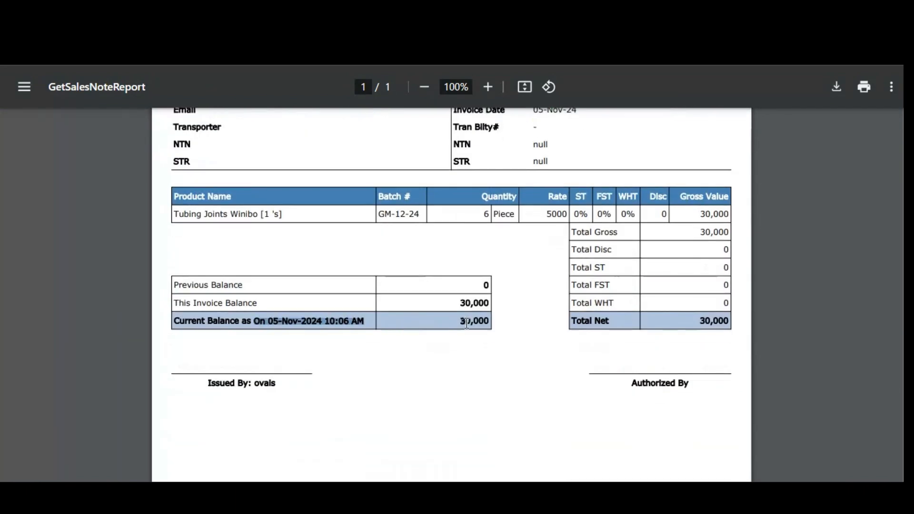
scroll(456, 329, "up", 3)
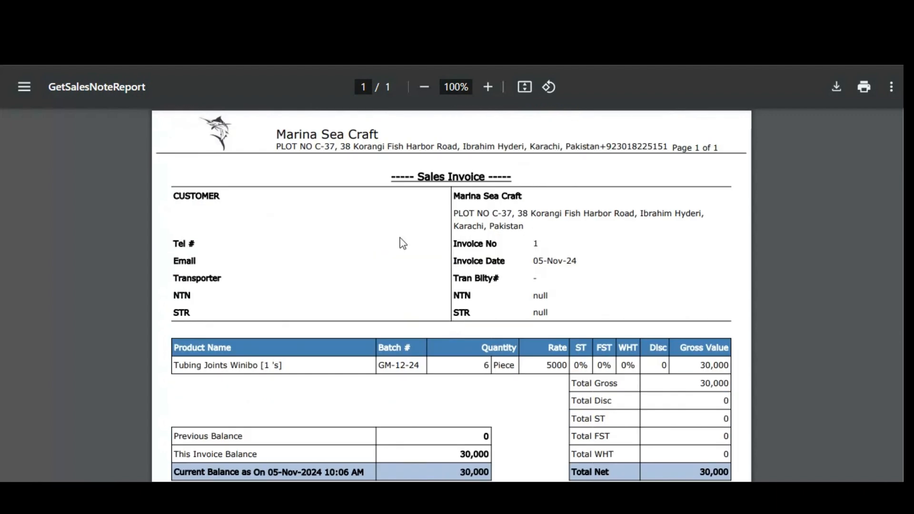
scroll(402, 310, "down", 3)
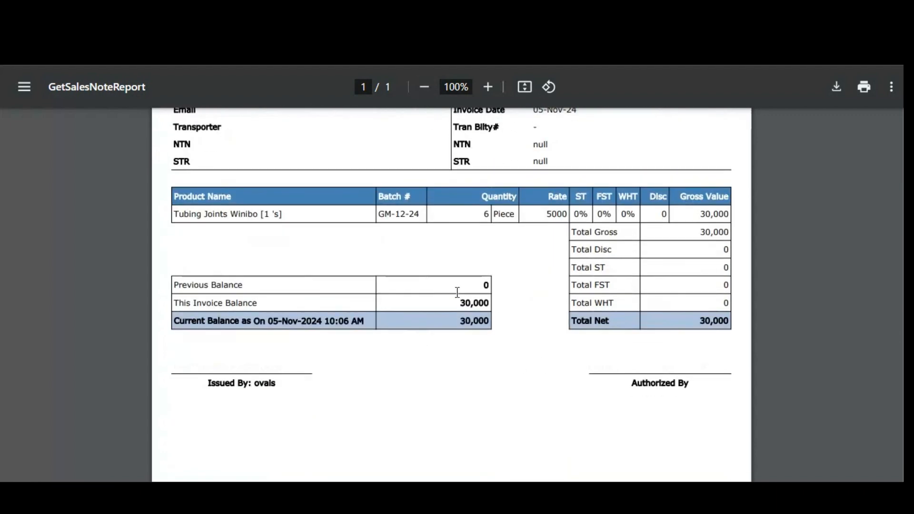
left_click_drag(460, 304, 490, 322)
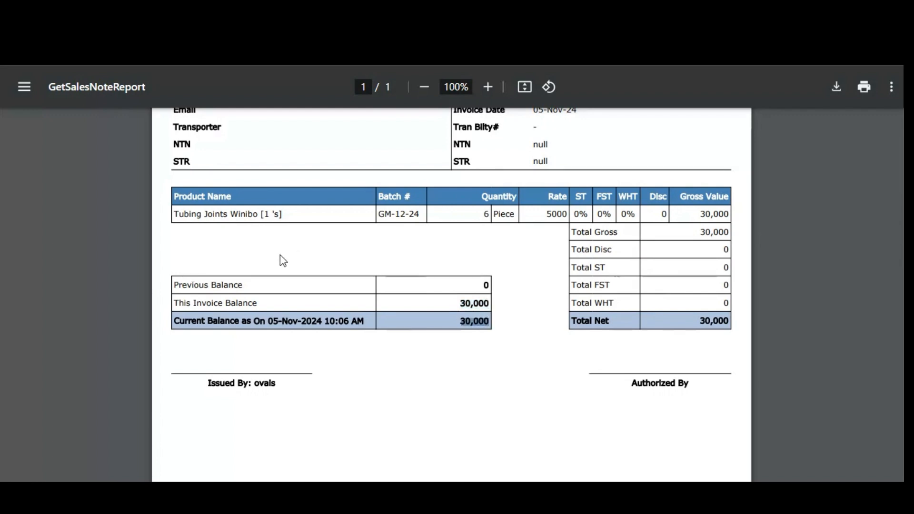
scroll(274, 233, "up", 3)
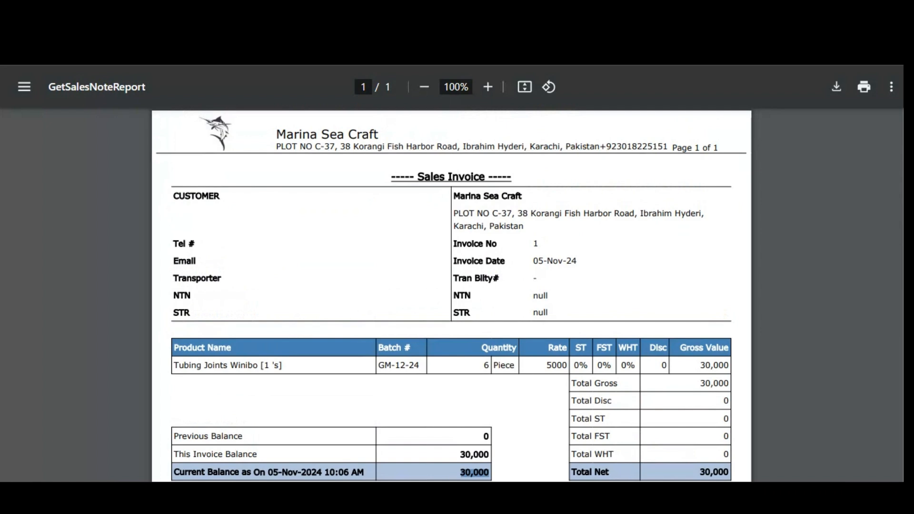
key("ctrl+Tab")
scroll(289, 269, "down", 4)
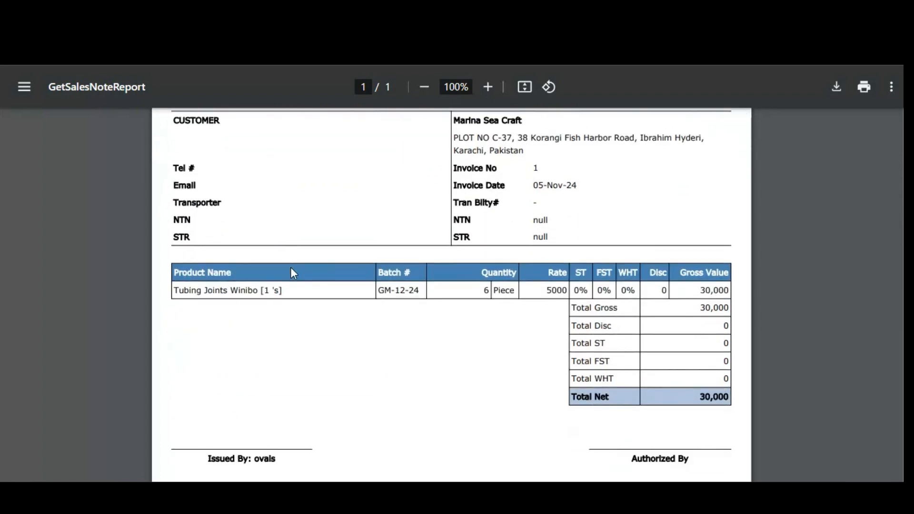
scroll(294, 273, "down", 1)
scroll(291, 270, "up", 5)
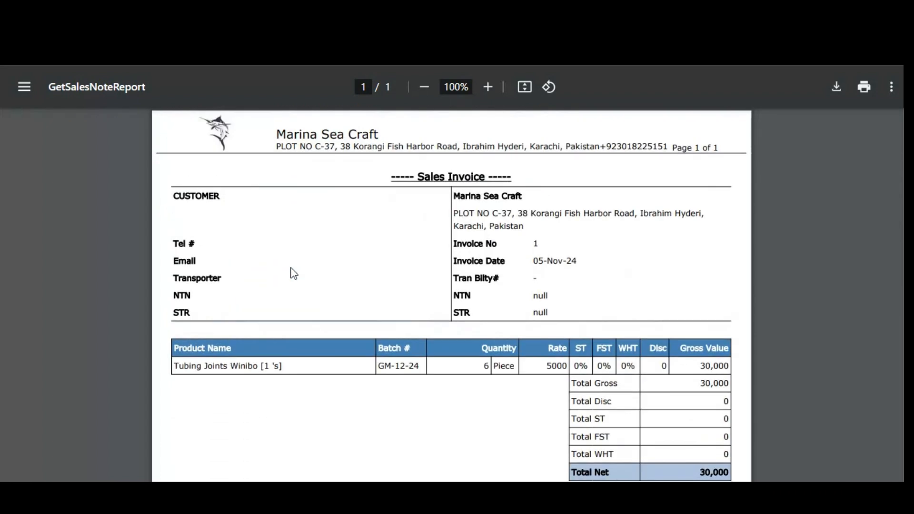